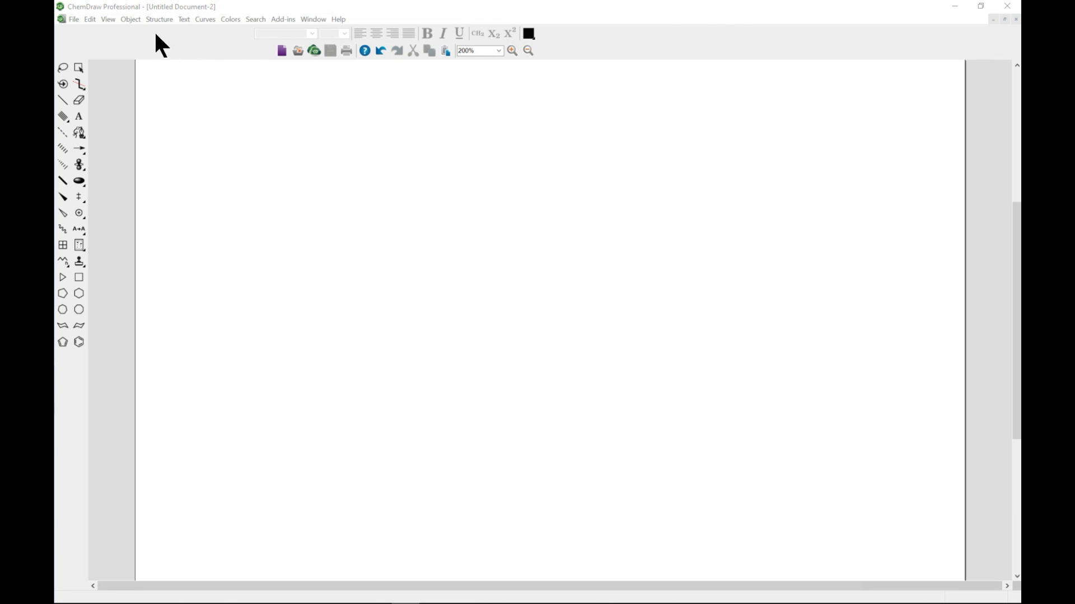
Open the Advanced BioDraw template palette from View > Templates
{"action": "left_click", "coordinate": [107, 20]}
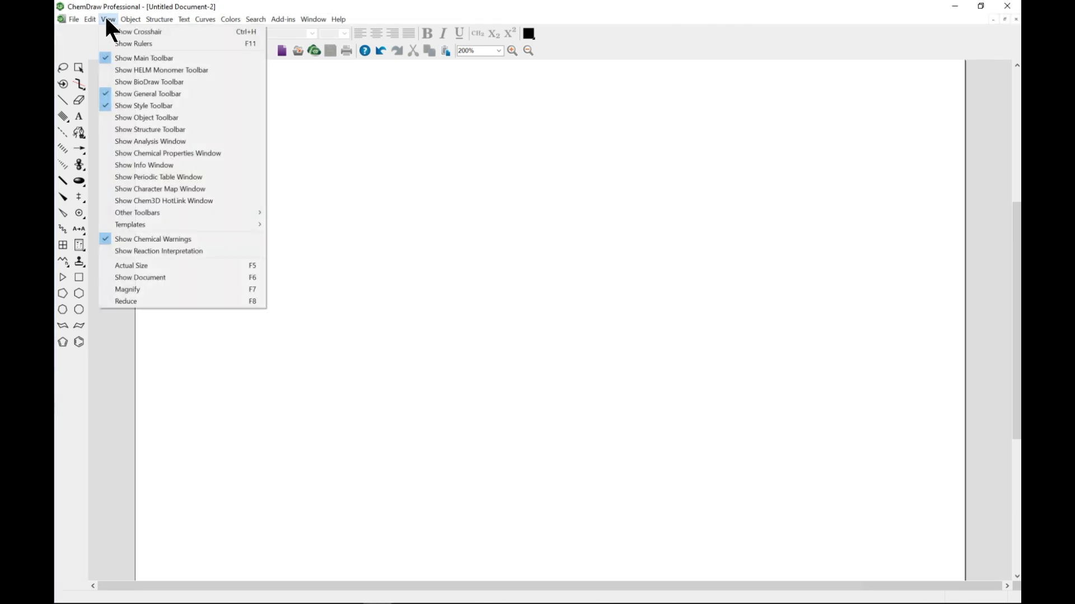
{"action": "mouse_move", "coordinate": [202, 223]}
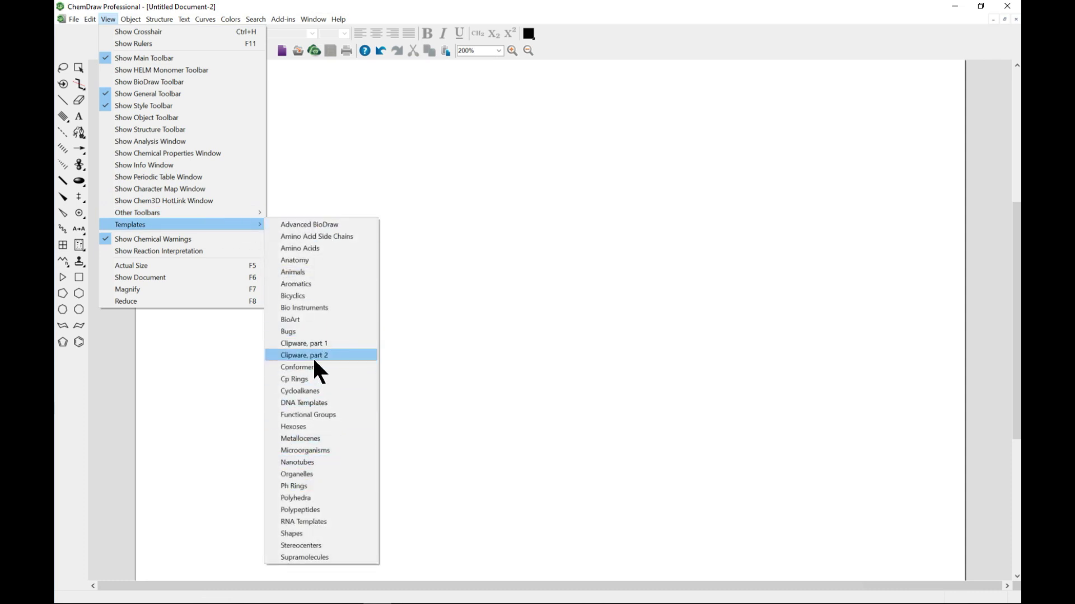
{"action": "left_click", "coordinate": [308, 227]}
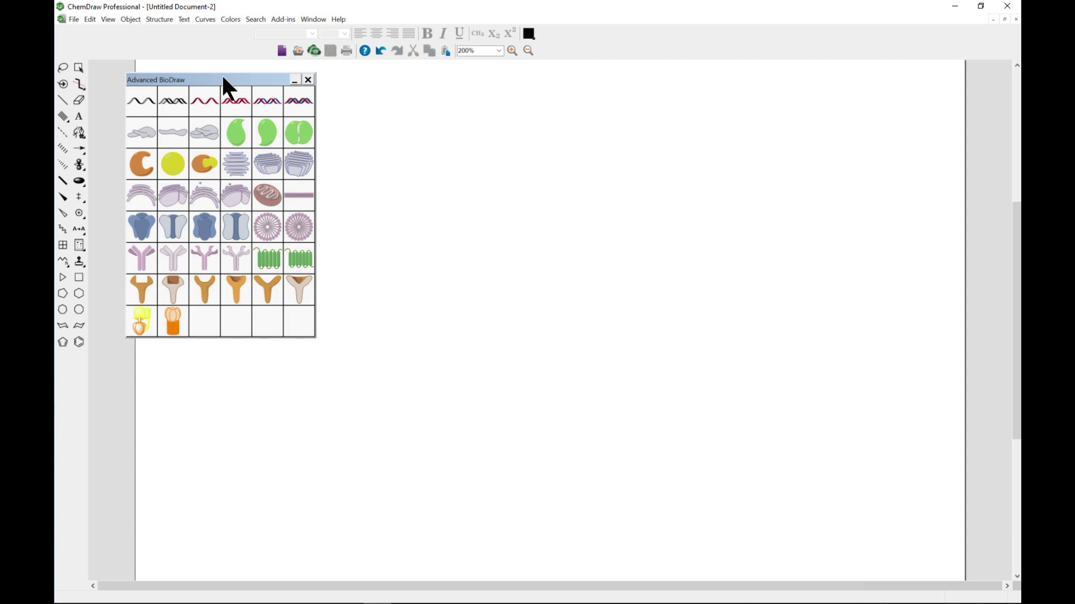
Place black and red nucleic-acid strands near the page top and a grey ribosome beside them
{"action": "left_click_drag", "start_coordinate": [223, 77], "coordinate": [220, 87]}
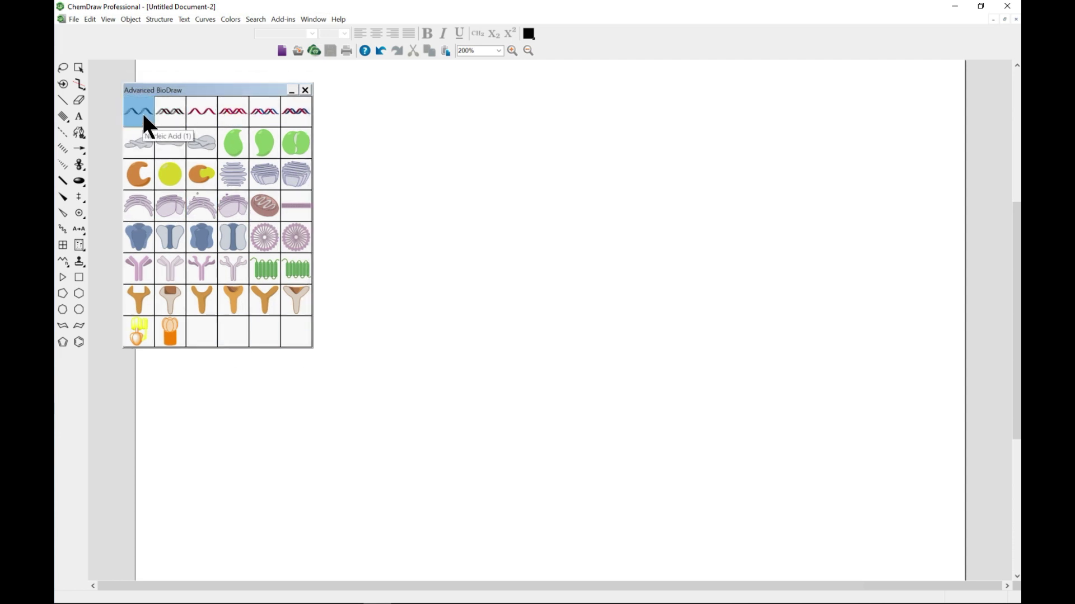
{"action": "left_click", "coordinate": [144, 119]}
{"action": "left_click_drag", "start_coordinate": [503, 123], "coordinate": [443, 180]}
{"action": "left_click", "coordinate": [199, 112]}
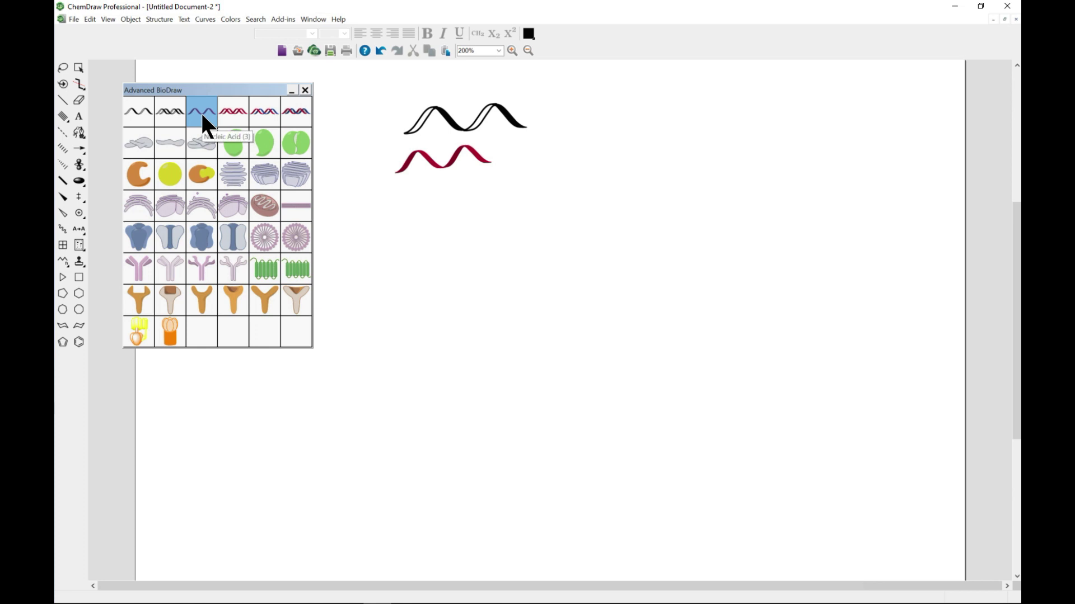
{"action": "left_click", "coordinate": [141, 146]}
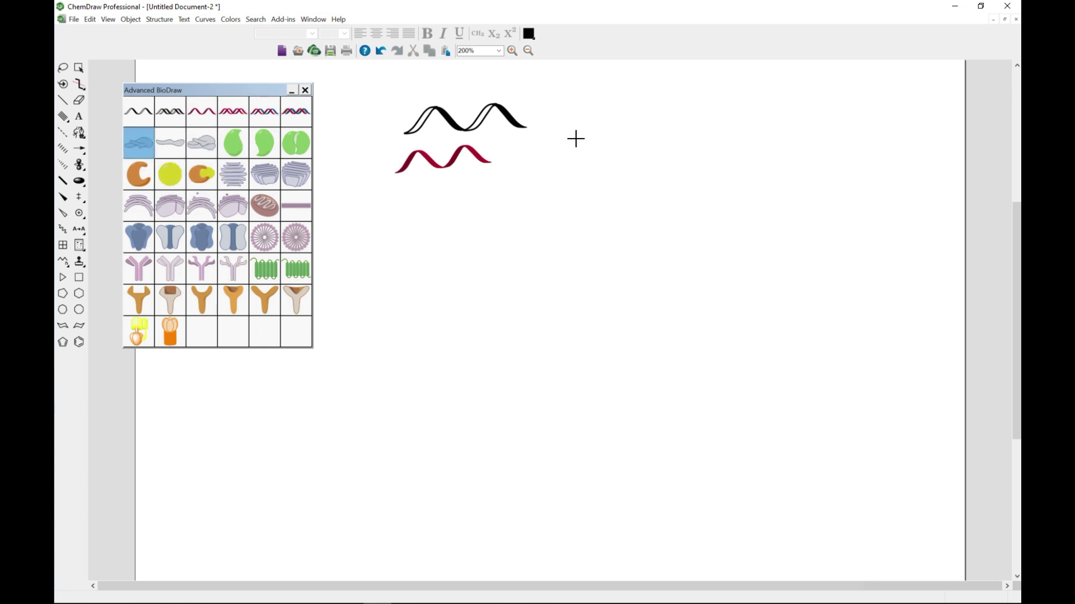
{"action": "left_click_drag", "start_coordinate": [574, 139], "coordinate": [605, 130]}
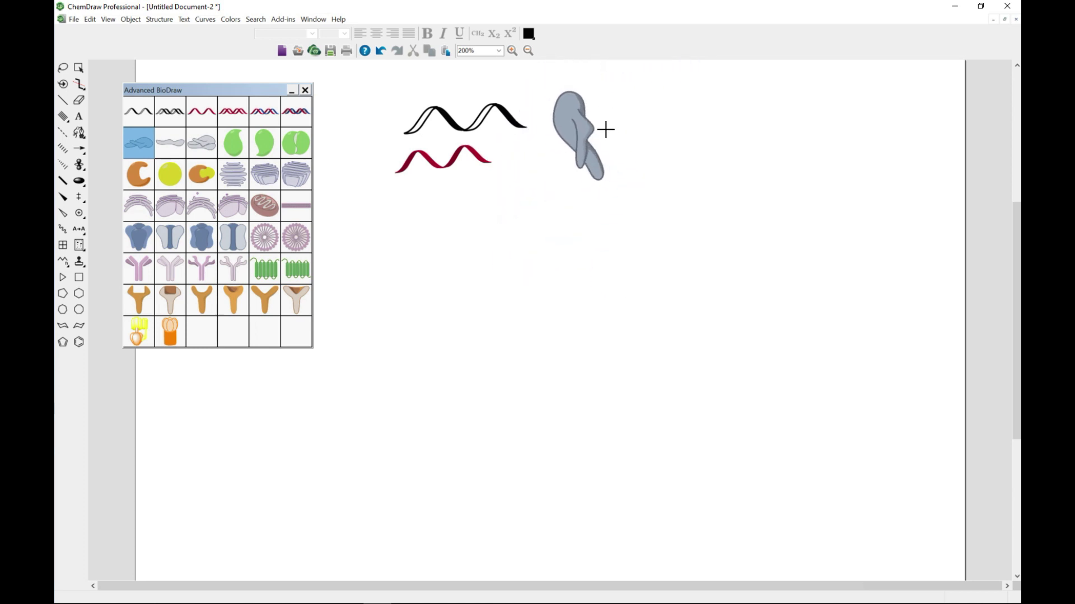
Add an orange C shape, a purple micelle and a green helix, then close the palette
{"action": "left_click", "coordinate": [134, 171]}
{"action": "mouse_move", "coordinate": [649, 163]}
{"action": "left_mouse_down"}
{"action": "mouse_move", "coordinate": [660, 173]}
{"action": "mouse_move", "coordinate": [646, 182]}
{"action": "left_mouse_up"}
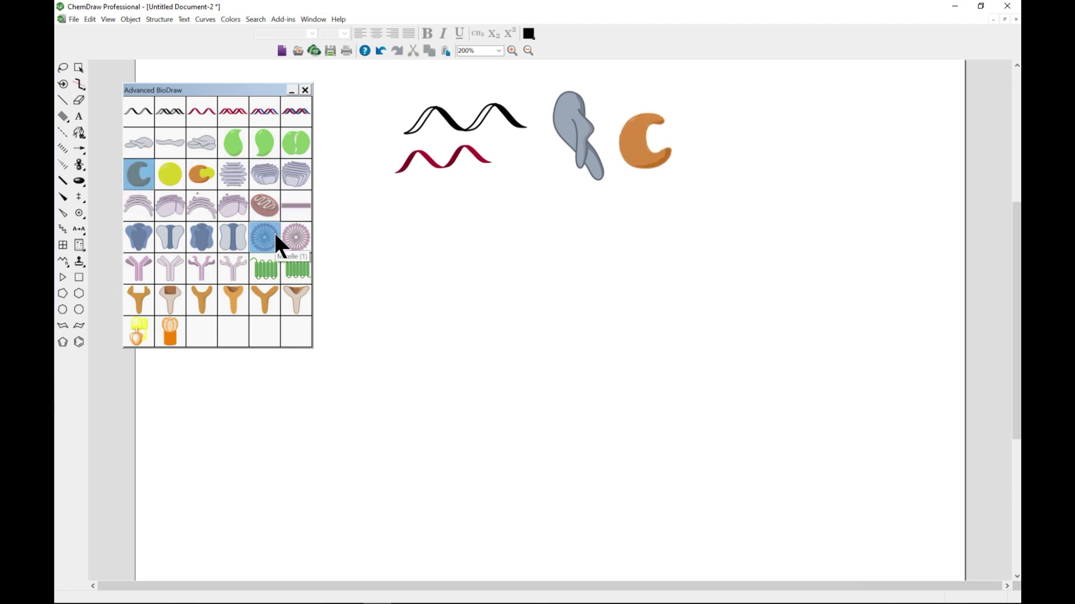
{"action": "left_click", "coordinate": [273, 231]}
{"action": "left_click_drag", "start_coordinate": [773, 133], "coordinate": [757, 155]}
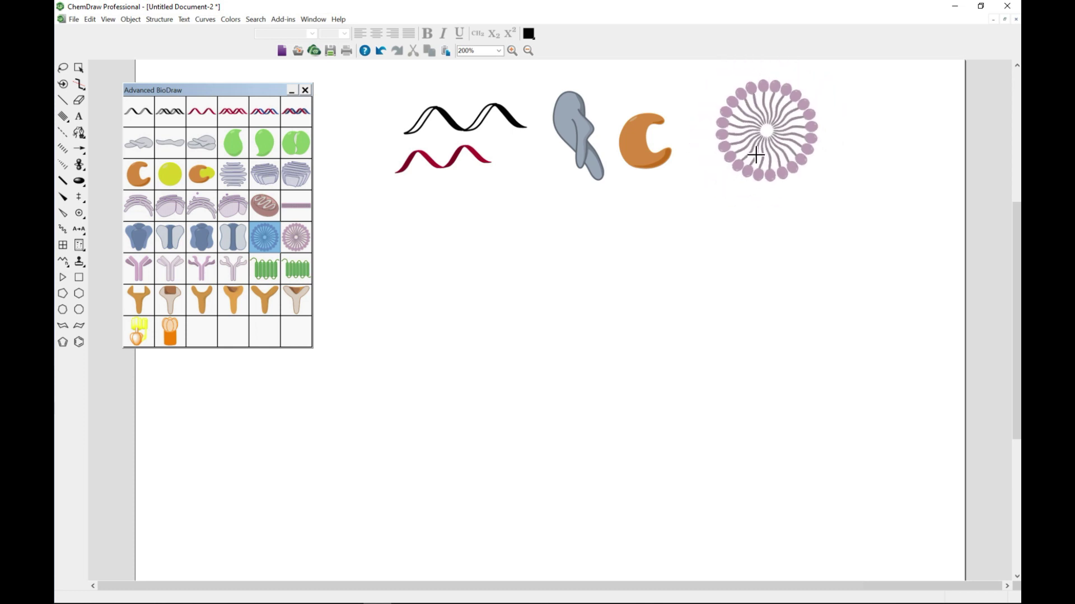
{"action": "left_click", "coordinate": [263, 266]}
{"action": "left_click_drag", "start_coordinate": [691, 256], "coordinate": [659, 243]}
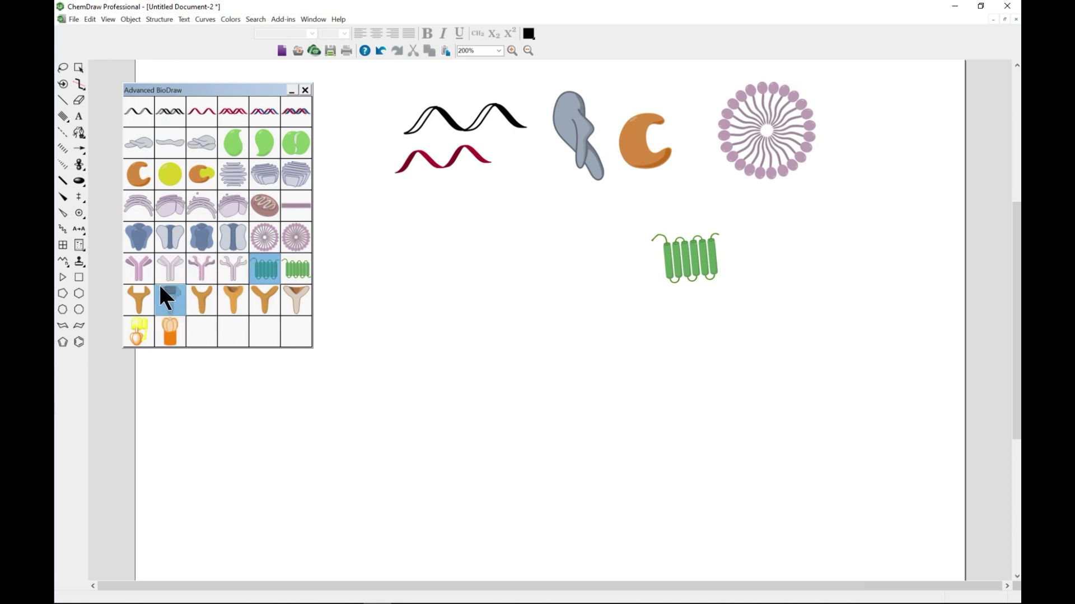
{"action": "left_click", "coordinate": [304, 90]}
Open the Anatomy templates and place a human figure and a body outline beside it
{"action": "left_click", "coordinate": [106, 20]}
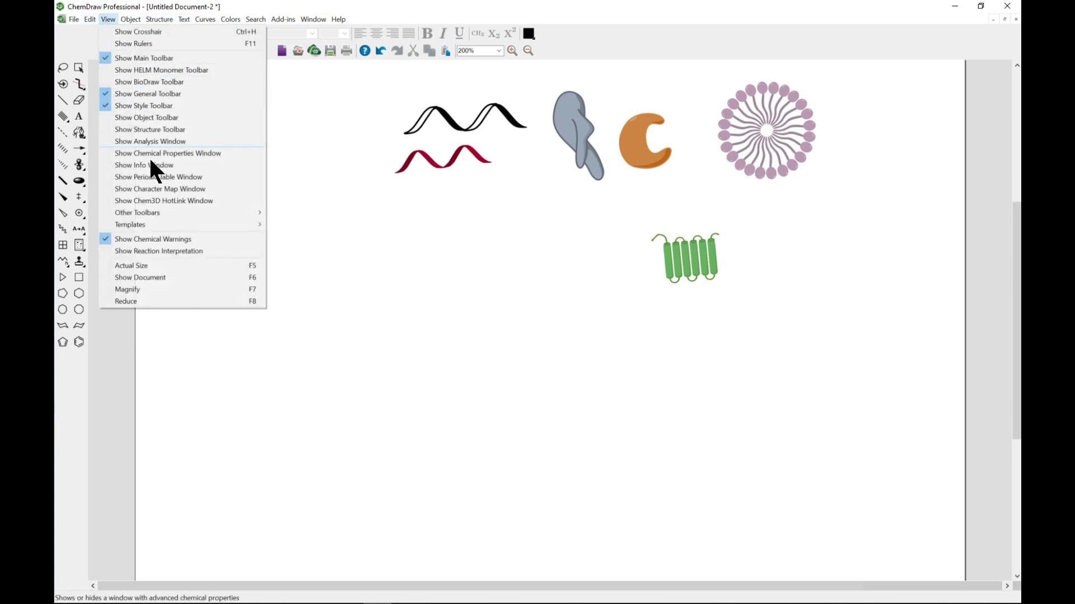
{"action": "mouse_move", "coordinate": [180, 226]}
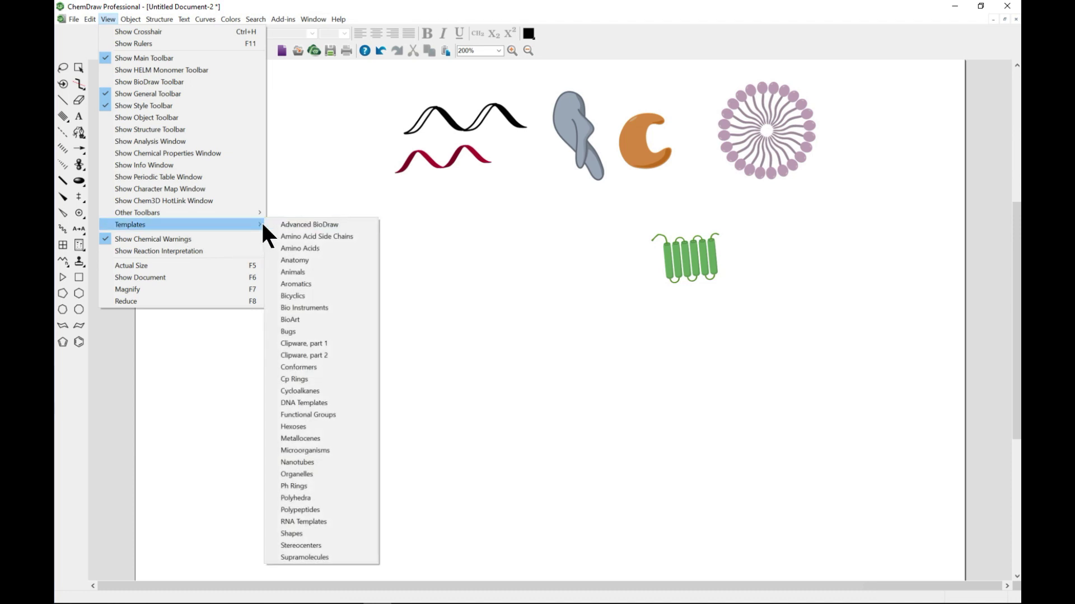
{"action": "left_click", "coordinate": [324, 257]}
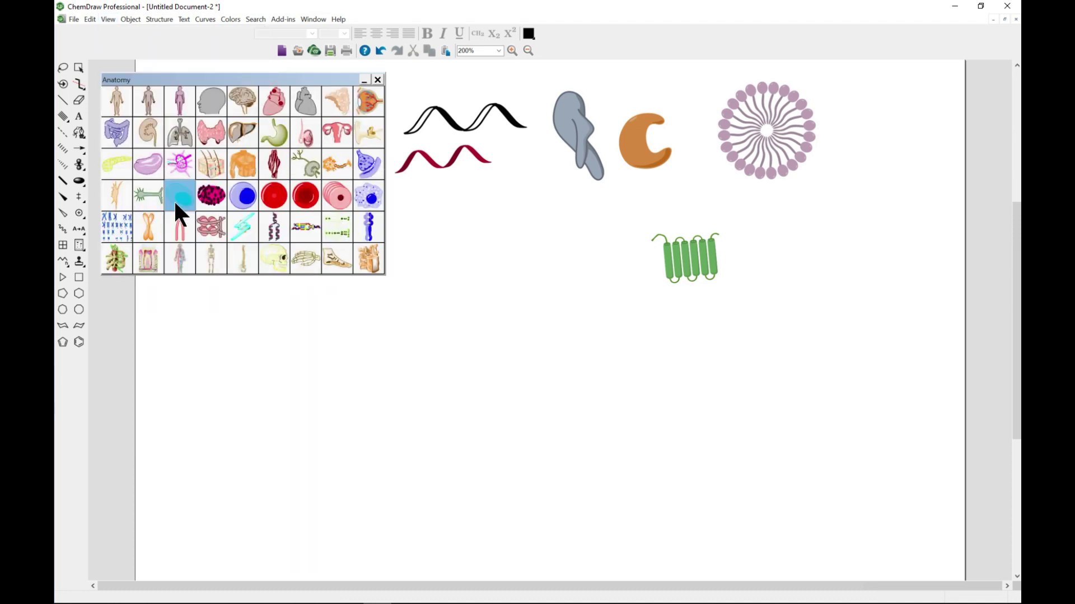
{"action": "left_click", "coordinate": [115, 103]}
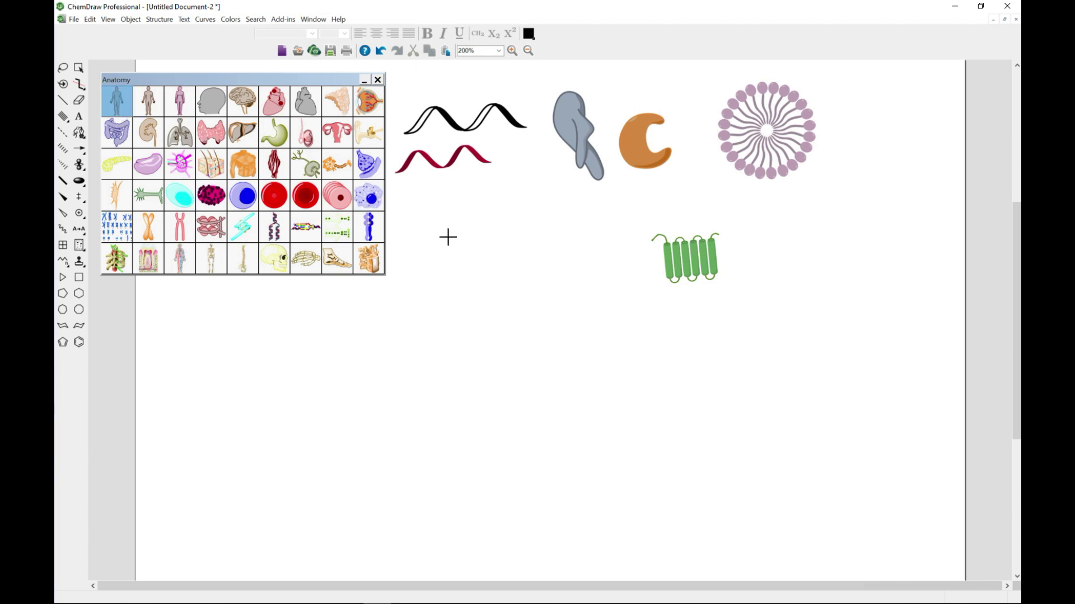
{"action": "left_click_drag", "start_coordinate": [447, 235], "coordinate": [448, 272]}
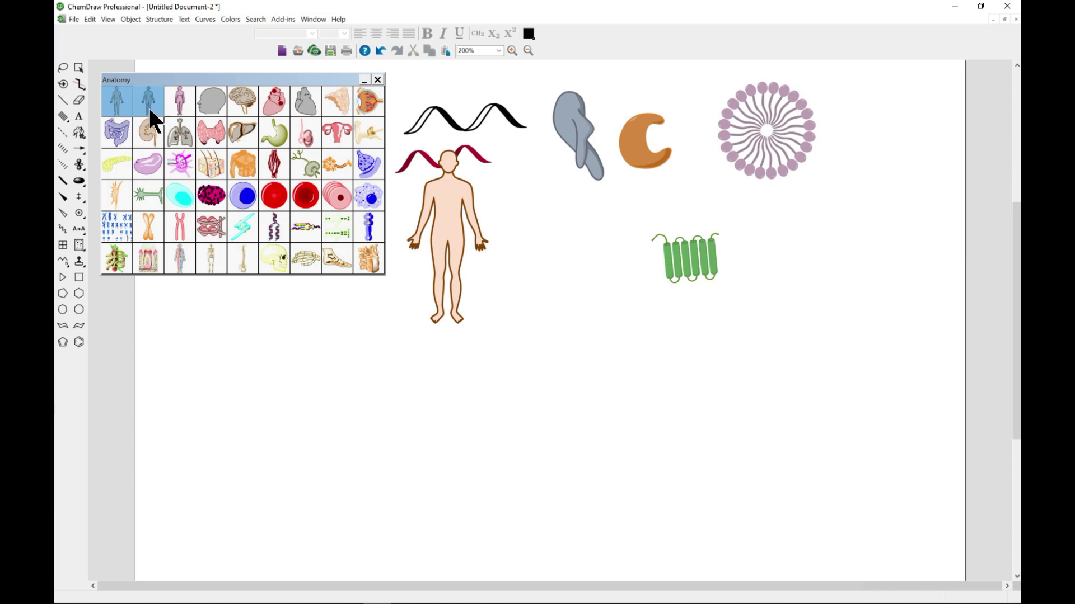
{"action": "left_click", "coordinate": [180, 109]}
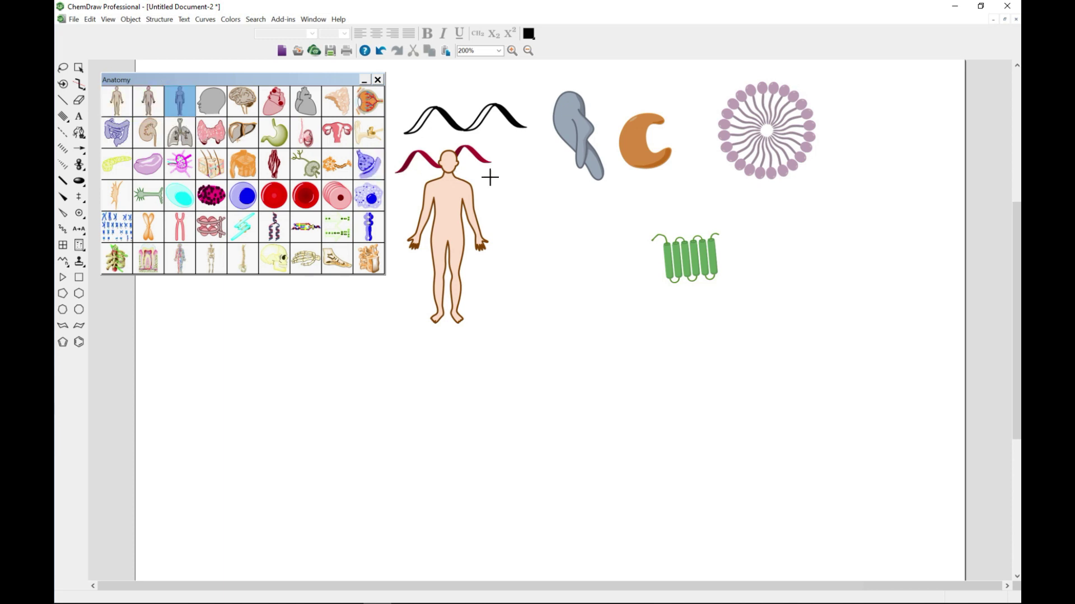
{"action": "left_click_drag", "start_coordinate": [526, 162], "coordinate": [541, 213]}
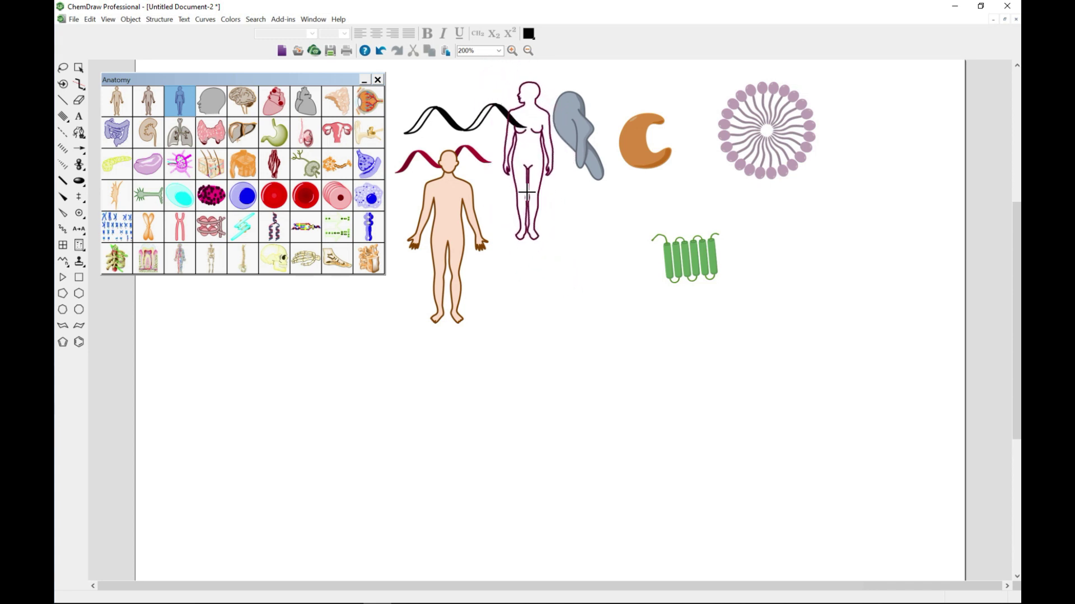
Add a yellow skull, a body with blood vessels, intestines and a red capillary figure
{"action": "left_click", "coordinate": [263, 248]}
{"action": "left_click_drag", "start_coordinate": [569, 276], "coordinate": [568, 307]}
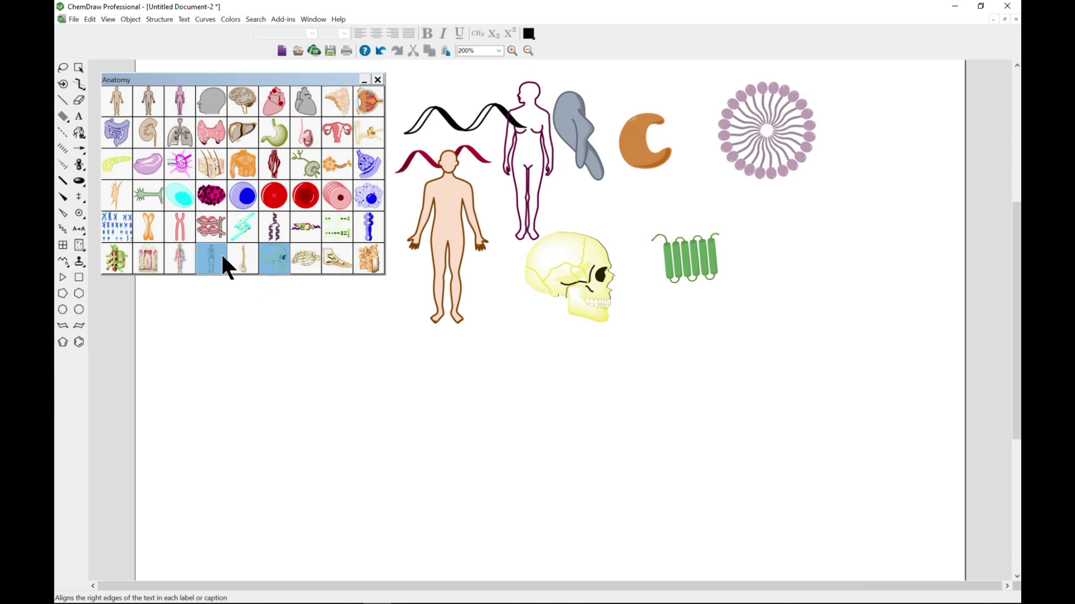
{"action": "left_click", "coordinate": [187, 249]}
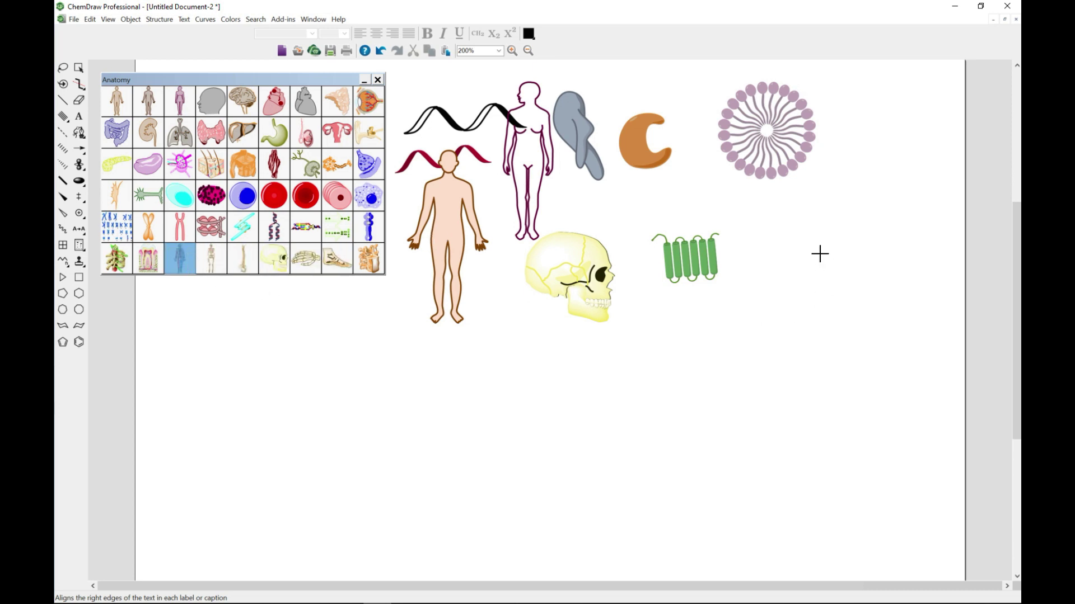
{"action": "left_click_drag", "start_coordinate": [818, 252], "coordinate": [819, 280]}
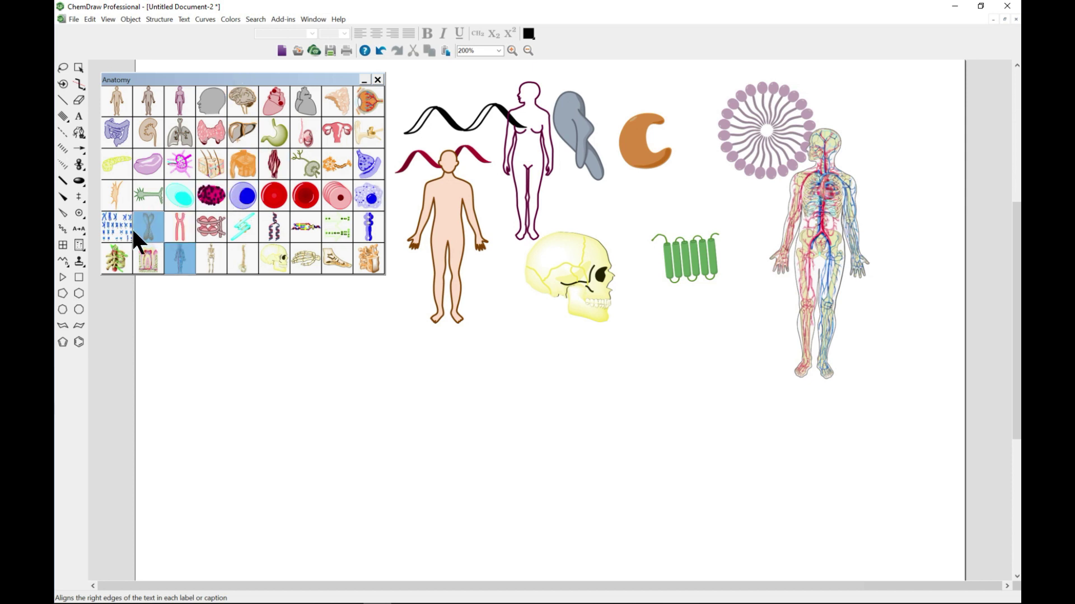
{"action": "left_click", "coordinate": [116, 132]}
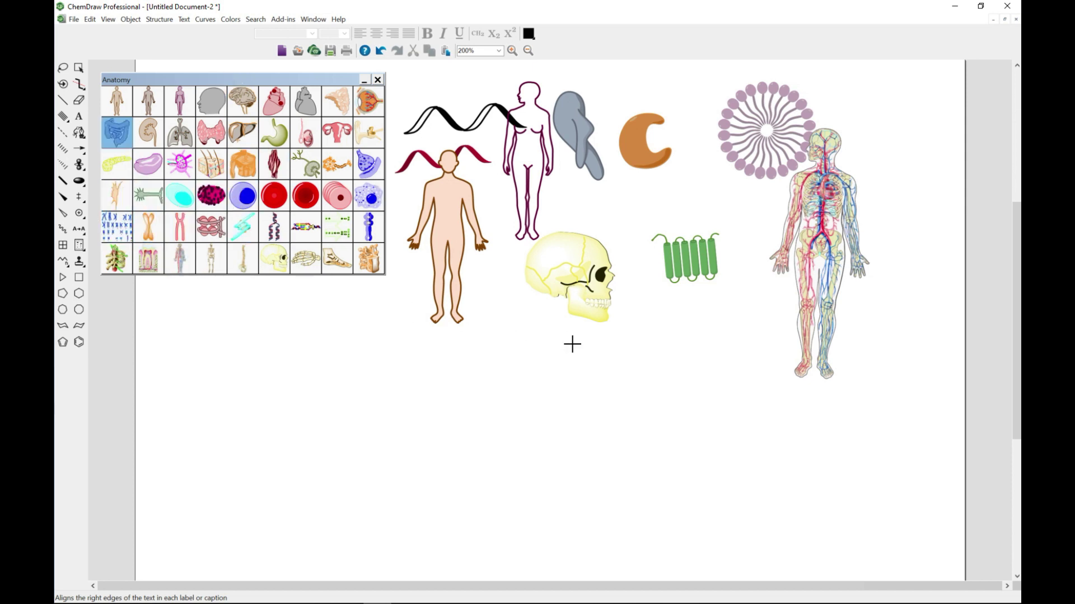
{"action": "left_click_drag", "start_coordinate": [571, 344], "coordinate": [573, 386]}
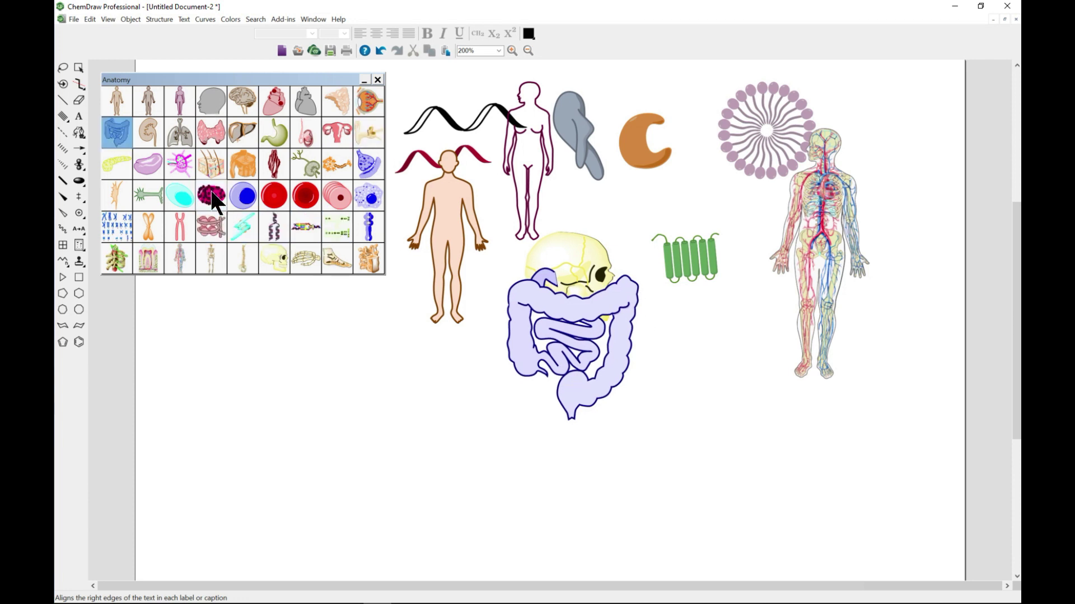
{"action": "left_click", "coordinate": [211, 223]}
{"action": "left_click_drag", "start_coordinate": [305, 370], "coordinate": [355, 364]}
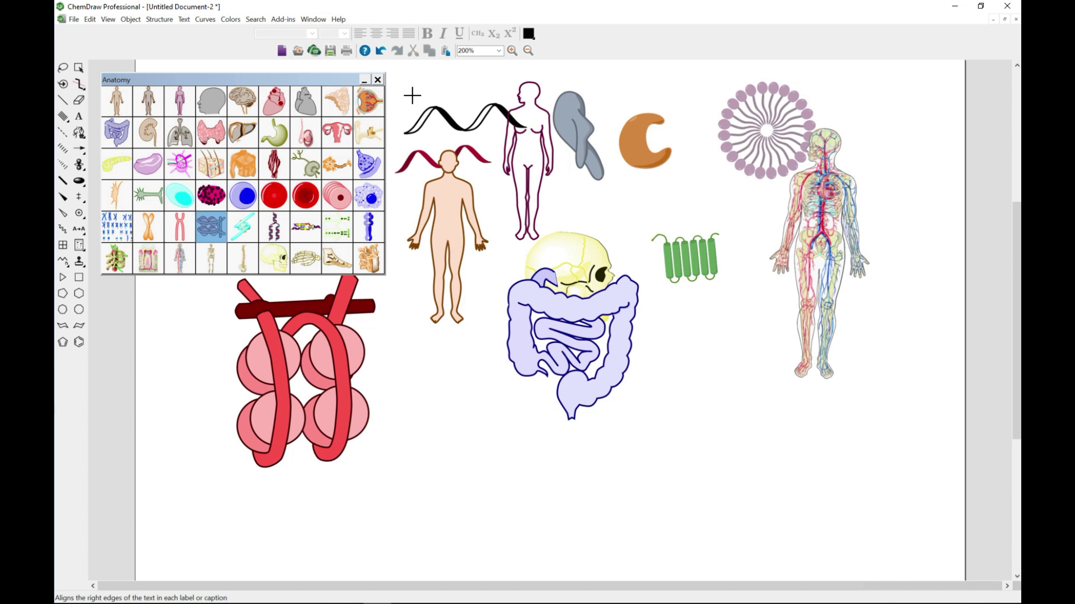
Close the Anatomy palette, place an Animals flatworm below the intestines, and close that palette
{"action": "left_click", "coordinate": [378, 80]}
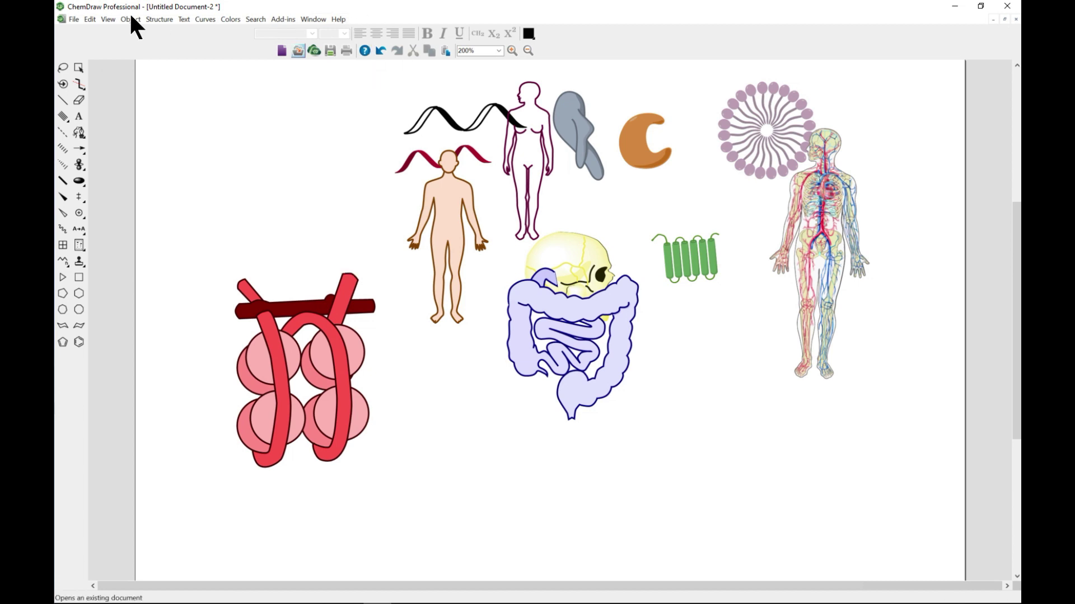
{"action": "left_click", "coordinate": [108, 19]}
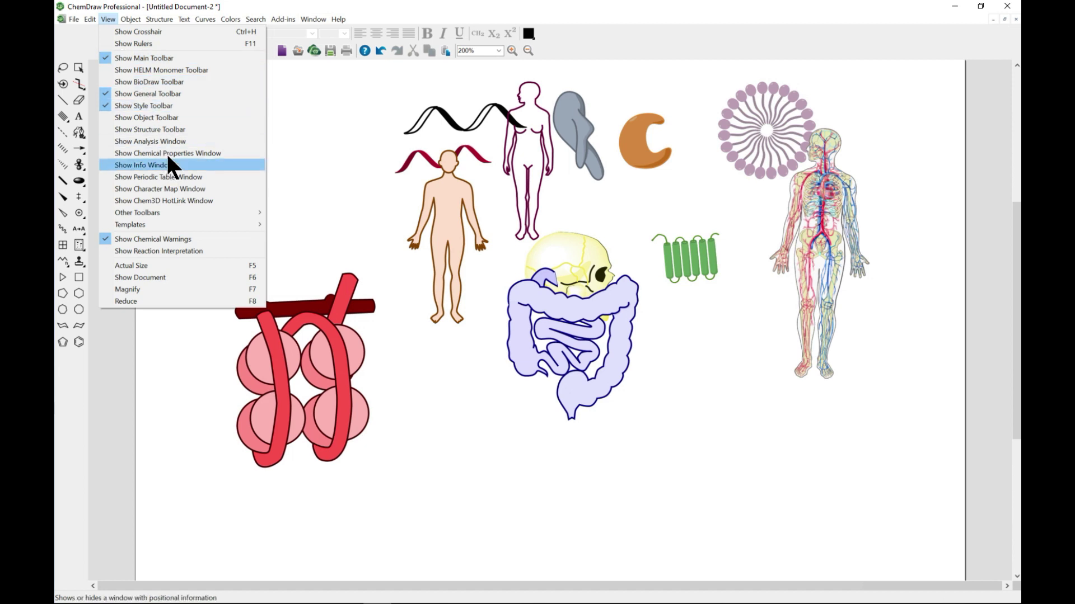
{"action": "mouse_move", "coordinate": [182, 226]}
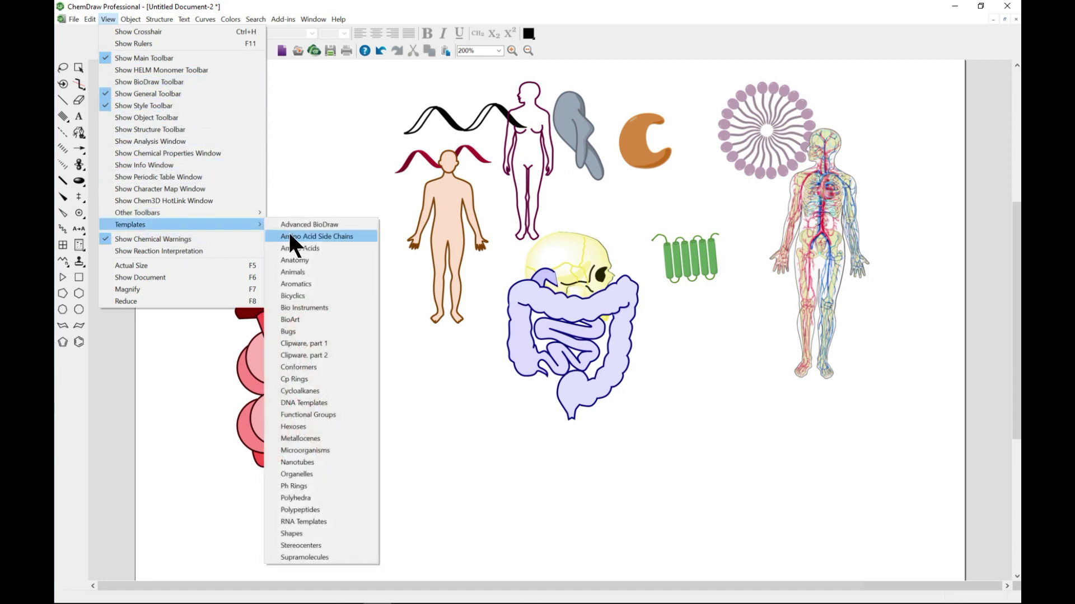
{"action": "left_click", "coordinate": [314, 271]}
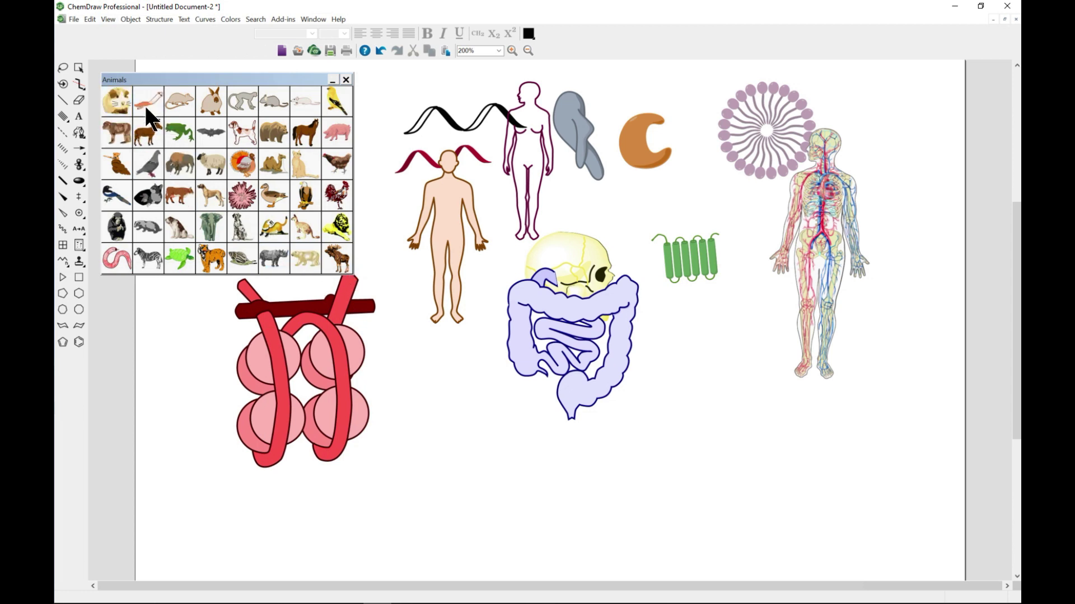
{"action": "left_click_drag", "start_coordinate": [533, 482], "coordinate": [538, 453]}
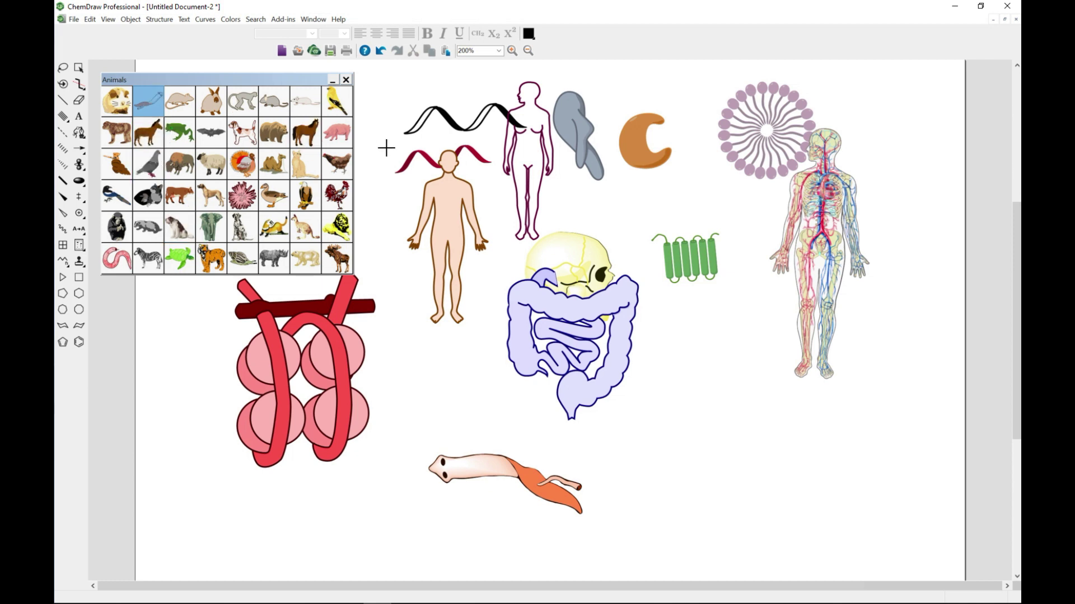
{"action": "left_click", "coordinate": [346, 80]}
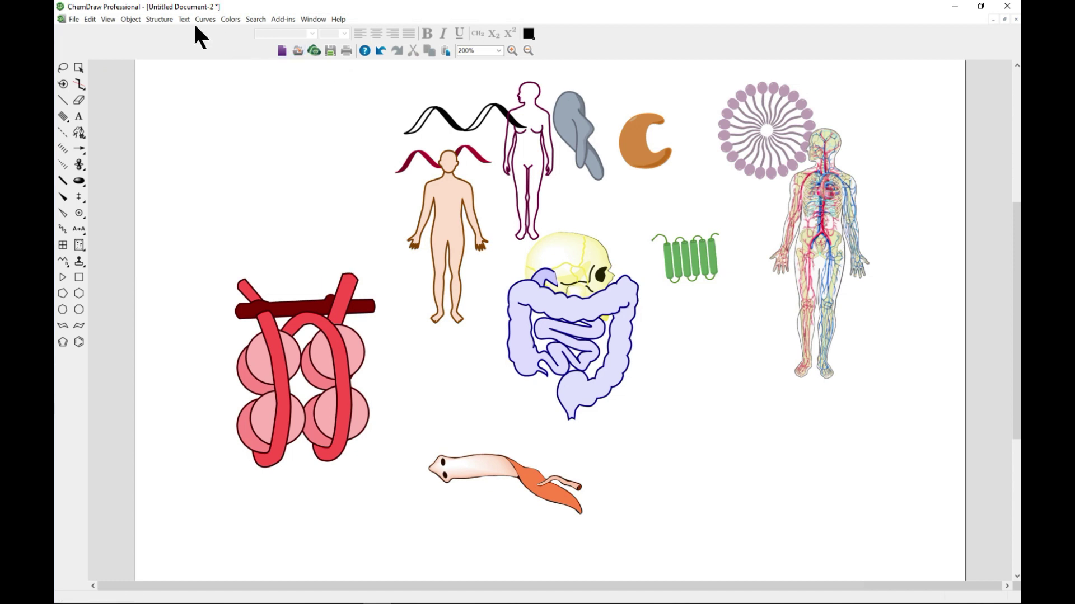
Open and close the Bio Instruments template palette without placing anything, then reopen View
{"action": "left_click", "coordinate": [112, 19]}
{"action": "mouse_move", "coordinate": [203, 224]}
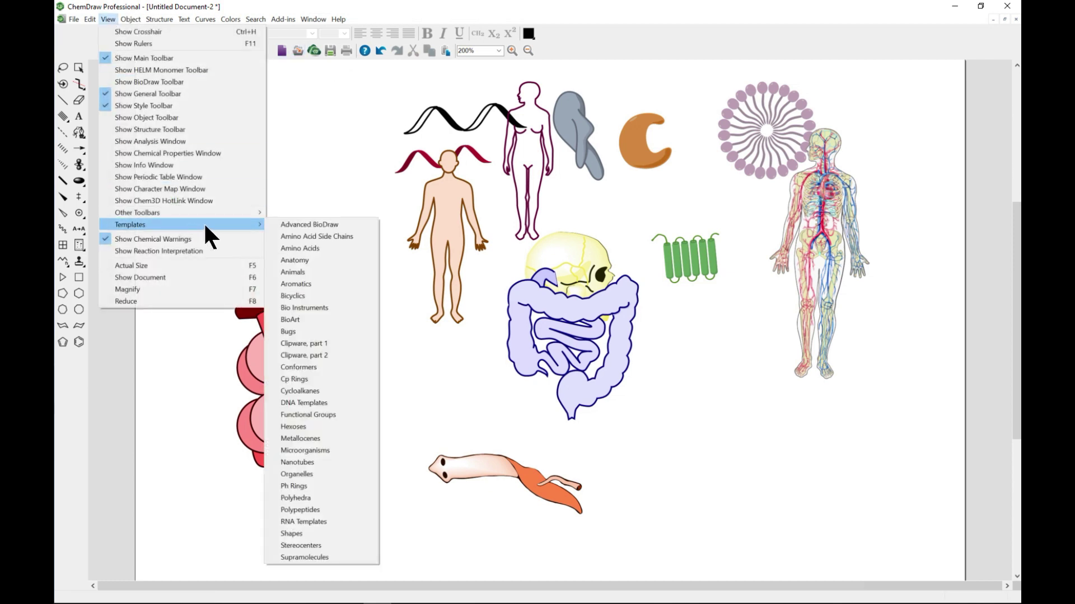
{"action": "left_click", "coordinate": [313, 306]}
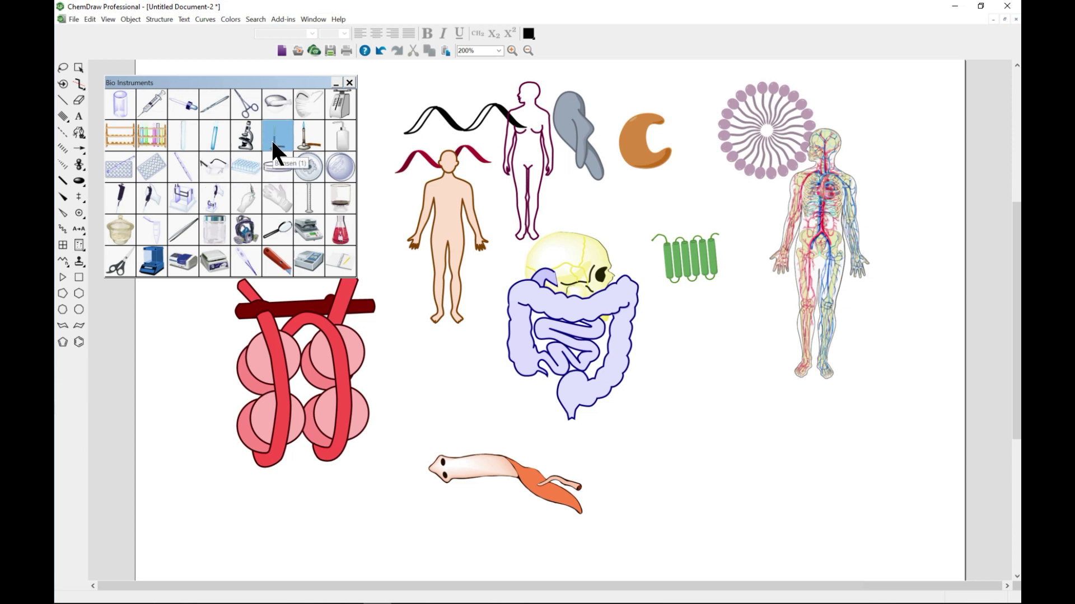
{"action": "left_click", "coordinate": [348, 82]}
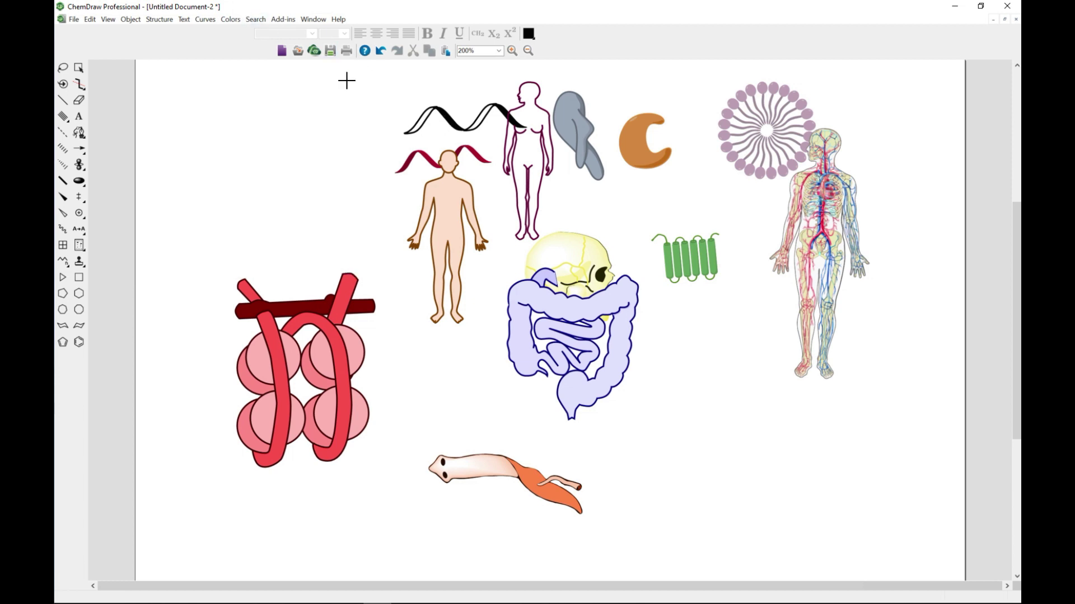
{"action": "left_click", "coordinate": [108, 19]}
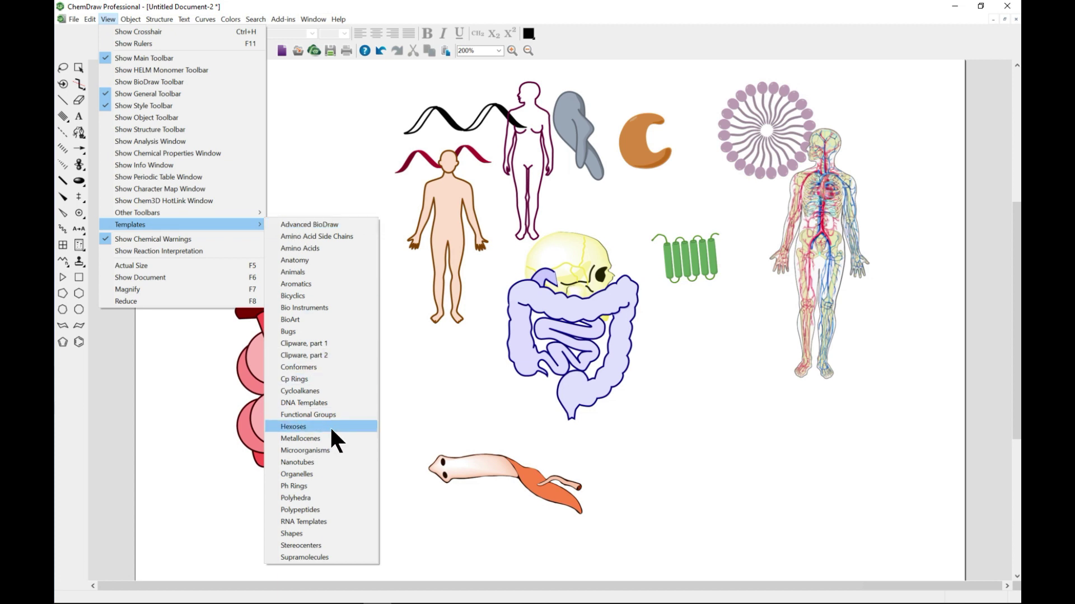
Place a spiky cyan virus at upper left and an upright blue phage beside it, then close the palette
{"action": "left_click", "coordinate": [330, 450]}
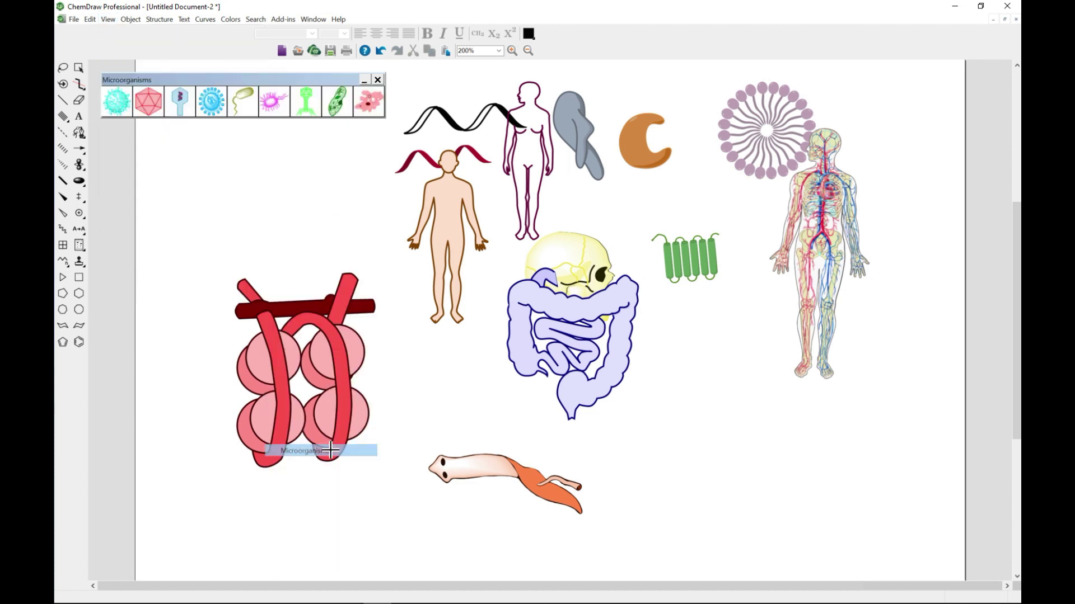
{"action": "left_click", "coordinate": [109, 101]}
{"action": "left_click_drag", "start_coordinate": [226, 187], "coordinate": [254, 208]}
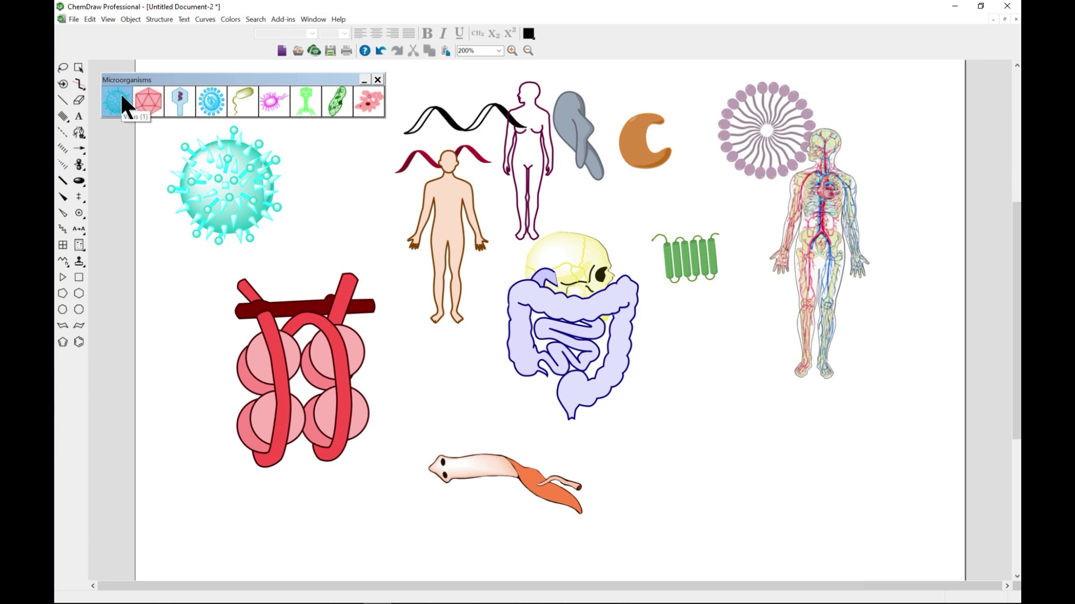
{"action": "left_click", "coordinate": [176, 108]}
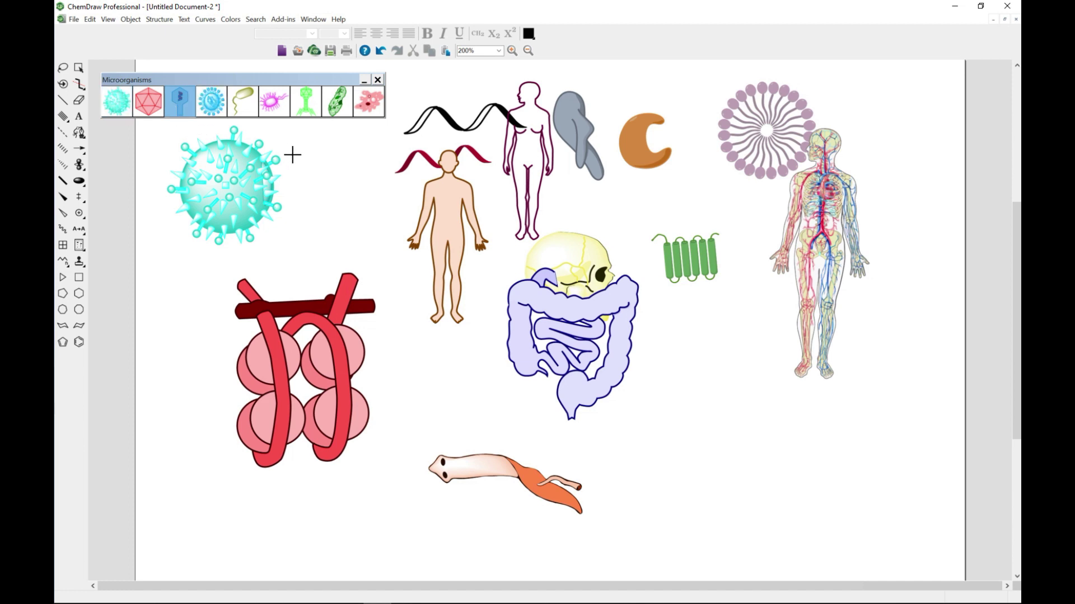
{"action": "left_click", "coordinate": [335, 186]}
{"action": "left_click_drag", "start_coordinate": [335, 187], "coordinate": [322, 187]}
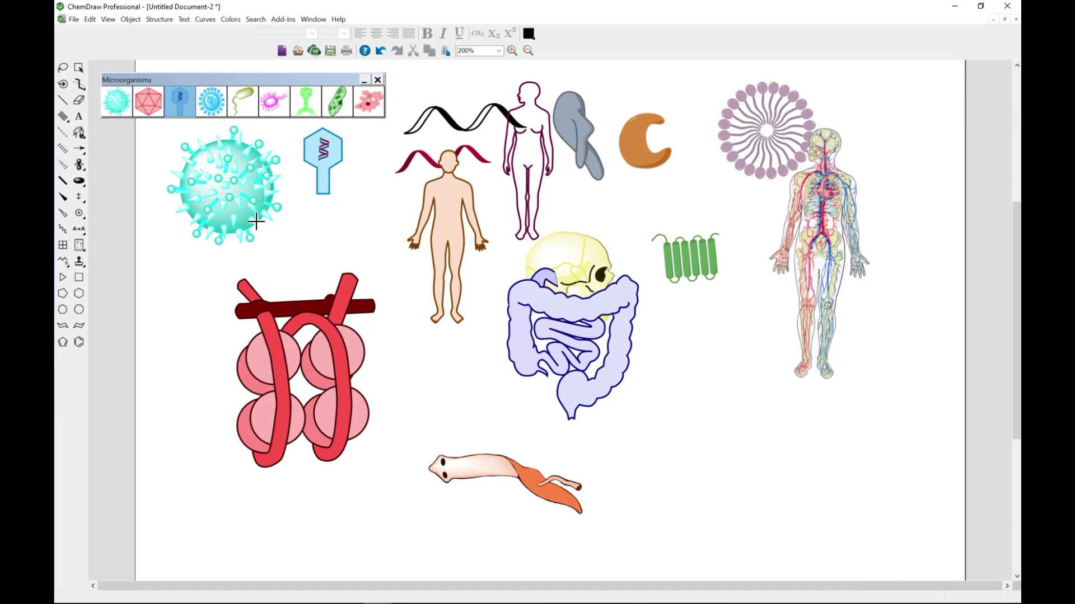
{"action": "left_click", "coordinate": [377, 80]}
Add a brown mitochondrion and a blue microtubule bundle from Organelles at the lower right
{"action": "left_click", "coordinate": [108, 19]}
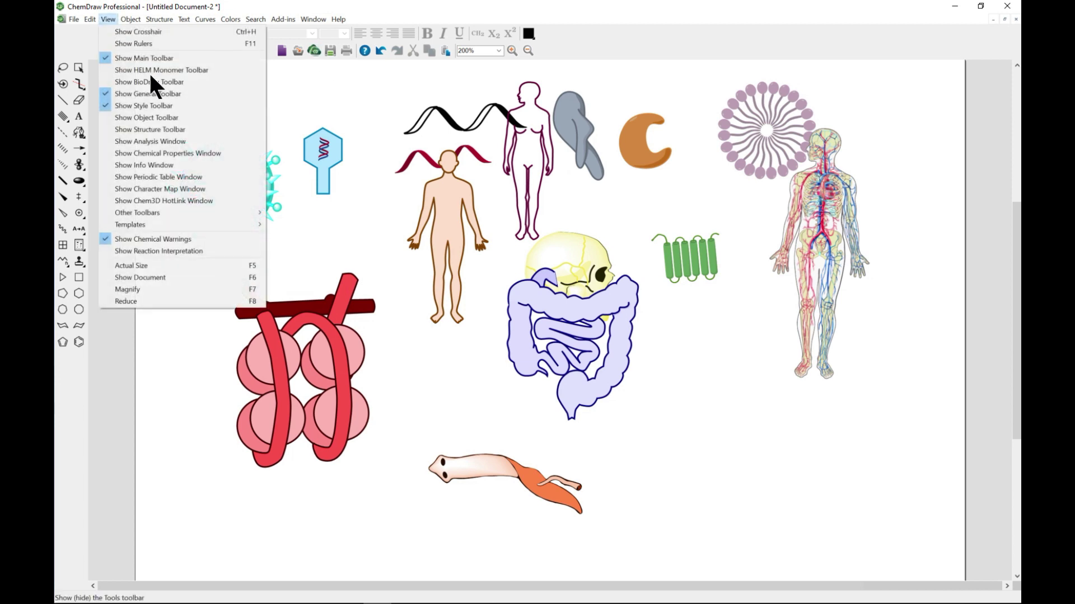
{"action": "mouse_move", "coordinate": [189, 226]}
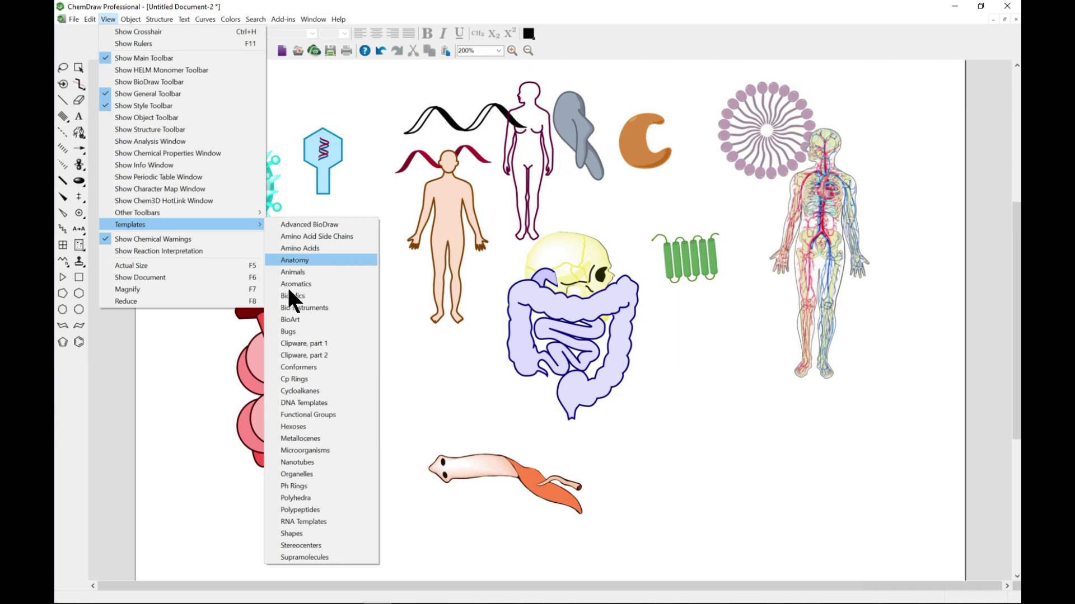
{"action": "left_click", "coordinate": [318, 473]}
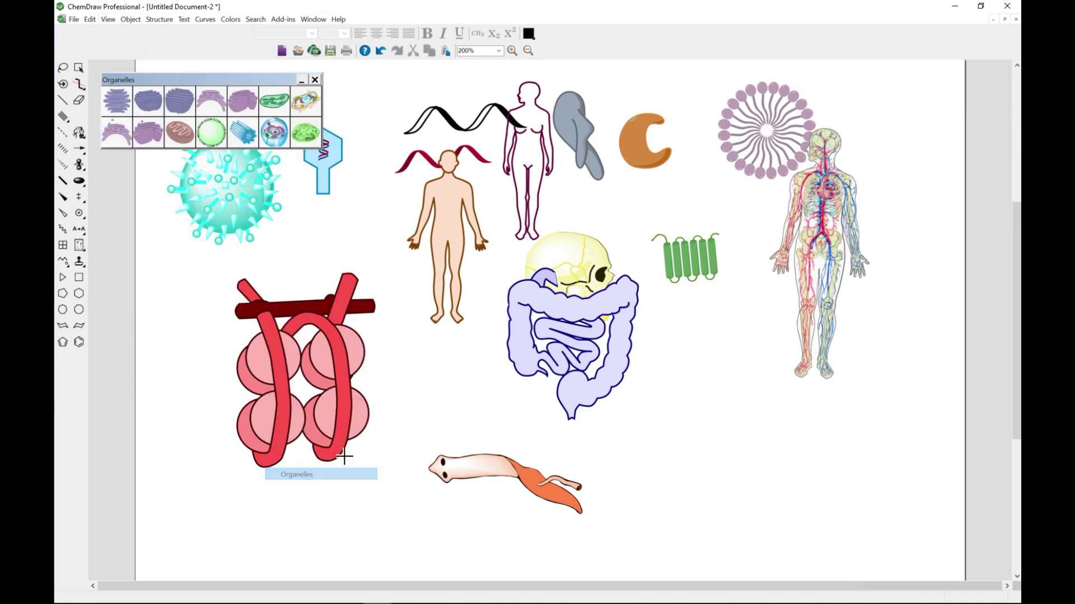
{"action": "left_click", "coordinate": [179, 125]}
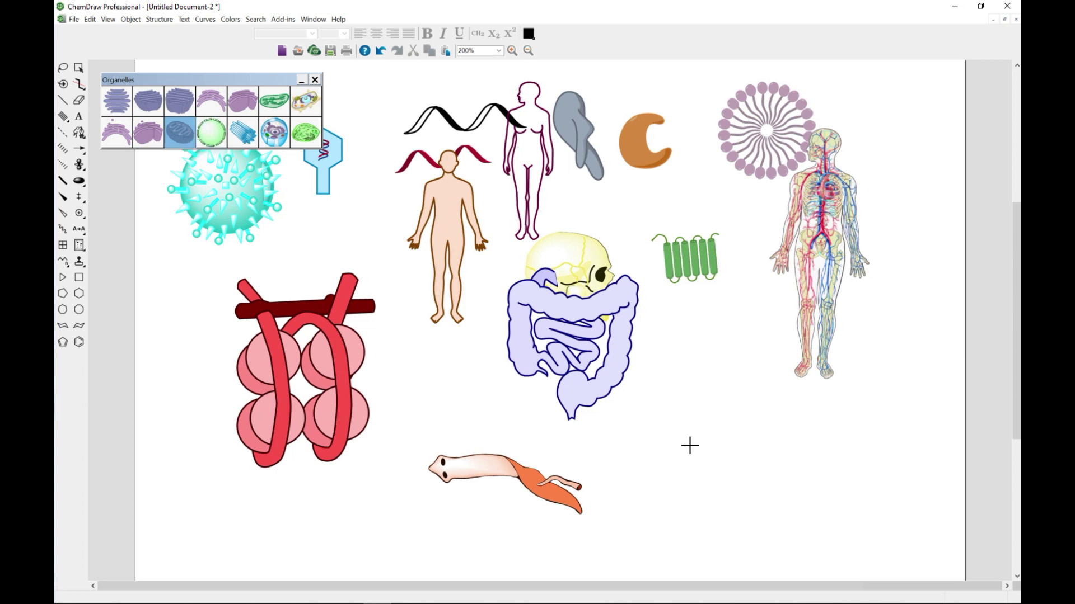
{"action": "left_click_drag", "start_coordinate": [690, 446], "coordinate": [720, 451]}
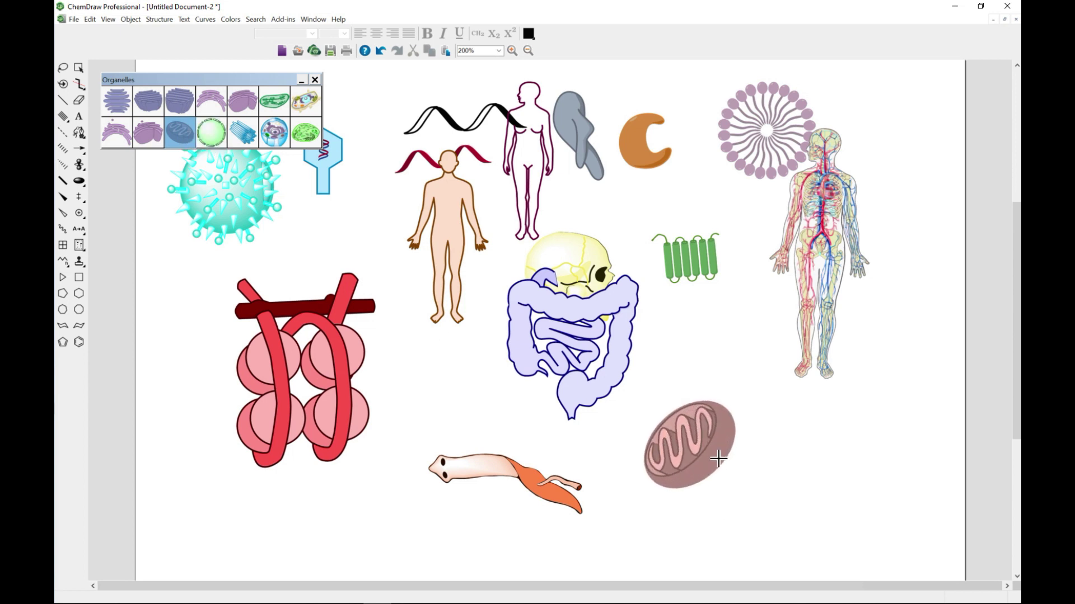
{"action": "left_click", "coordinate": [252, 134]}
{"action": "left_click_drag", "start_coordinate": [835, 448], "coordinate": [849, 442]}
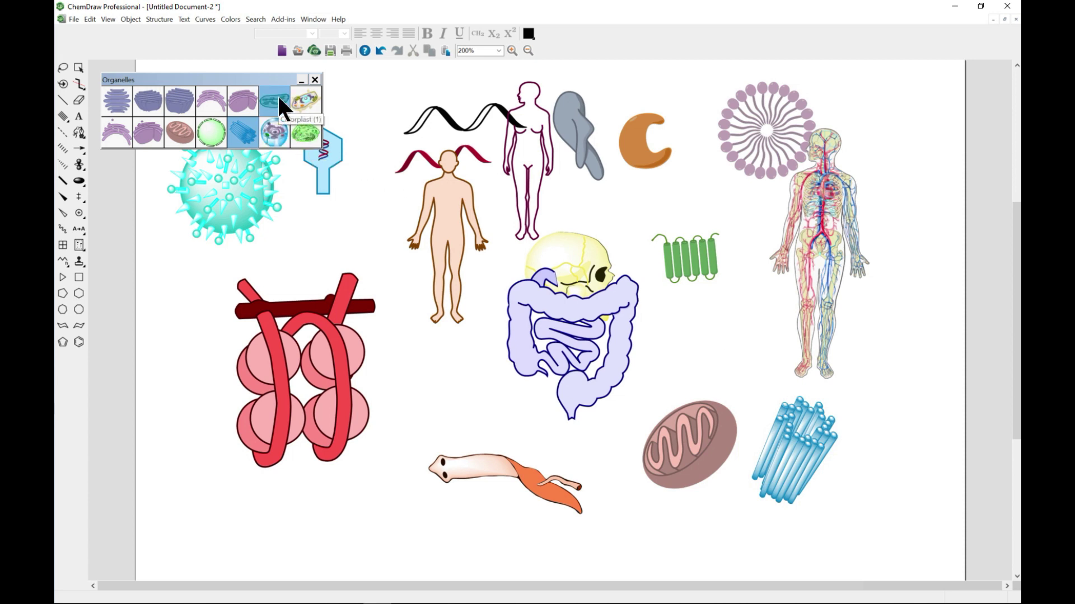
{"action": "left_click", "coordinate": [315, 79]}
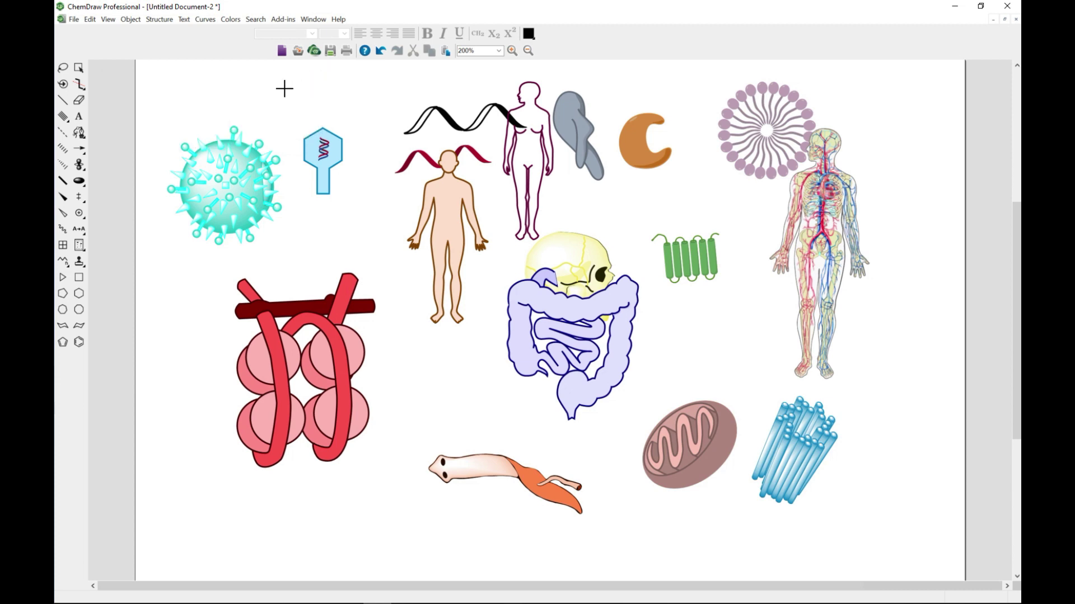
{"action": "left_click", "coordinate": [108, 19]}
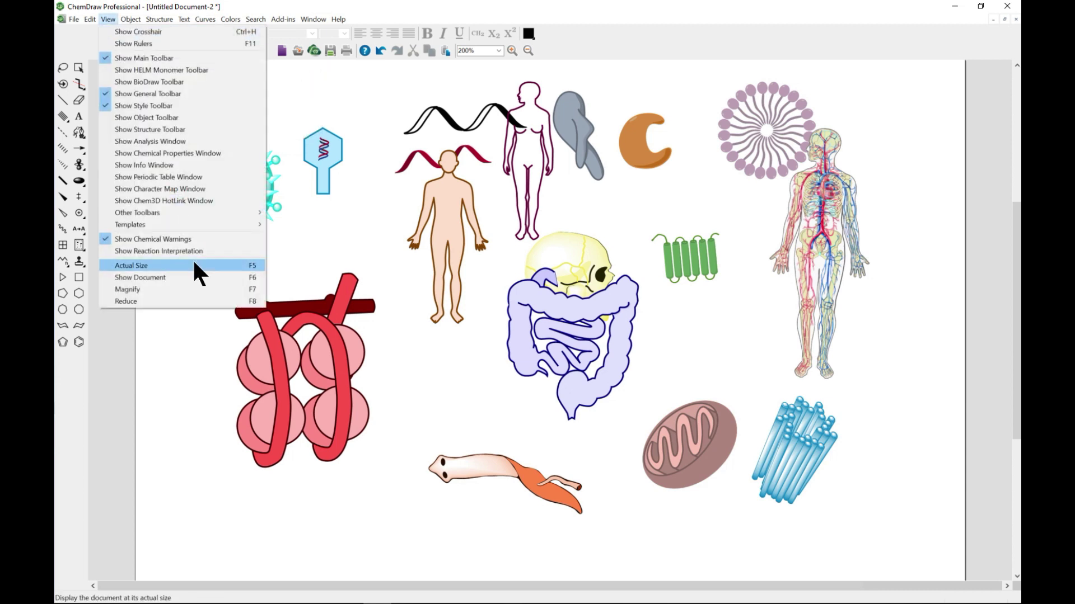
{"action": "mouse_move", "coordinate": [193, 225]}
{"action": "left_click", "coordinate": [130, 404]}
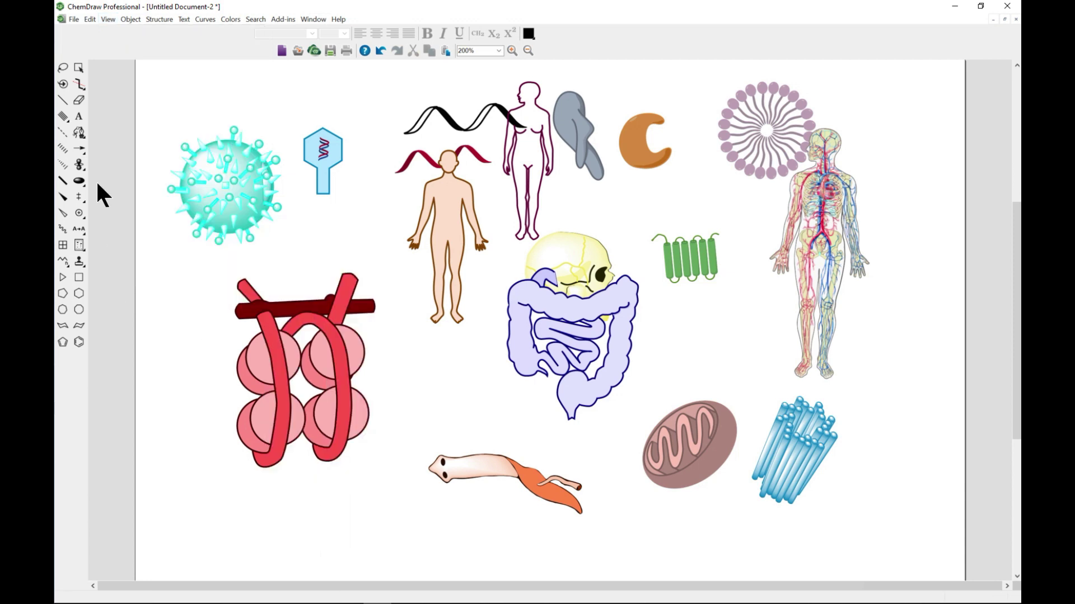
{"action": "left_click", "coordinate": [83, 265]}
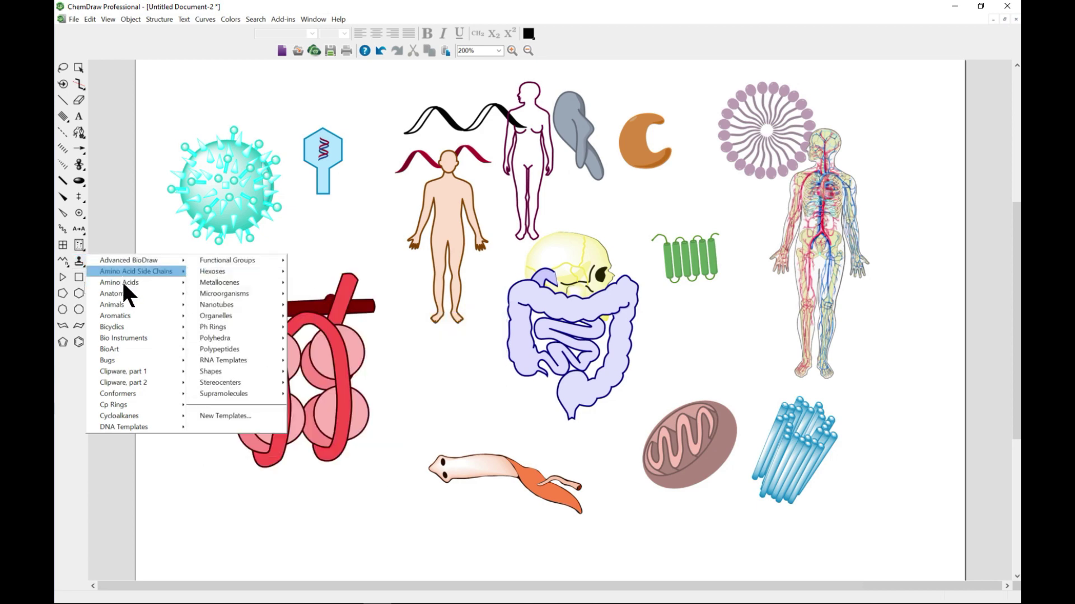
{"action": "mouse_move", "coordinate": [160, 297]}
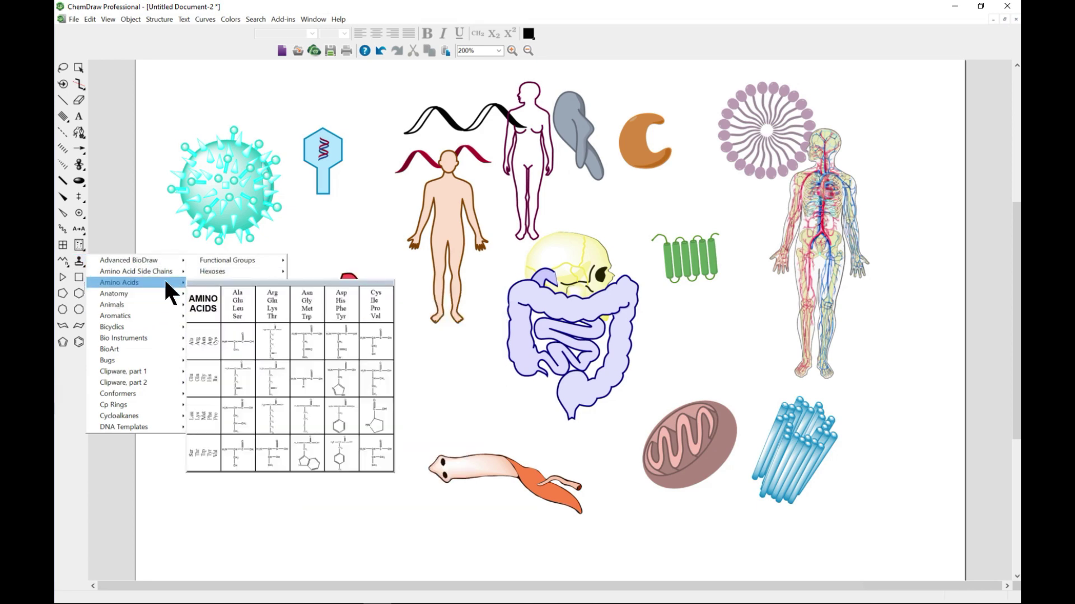
{"action": "mouse_move", "coordinate": [150, 258]}
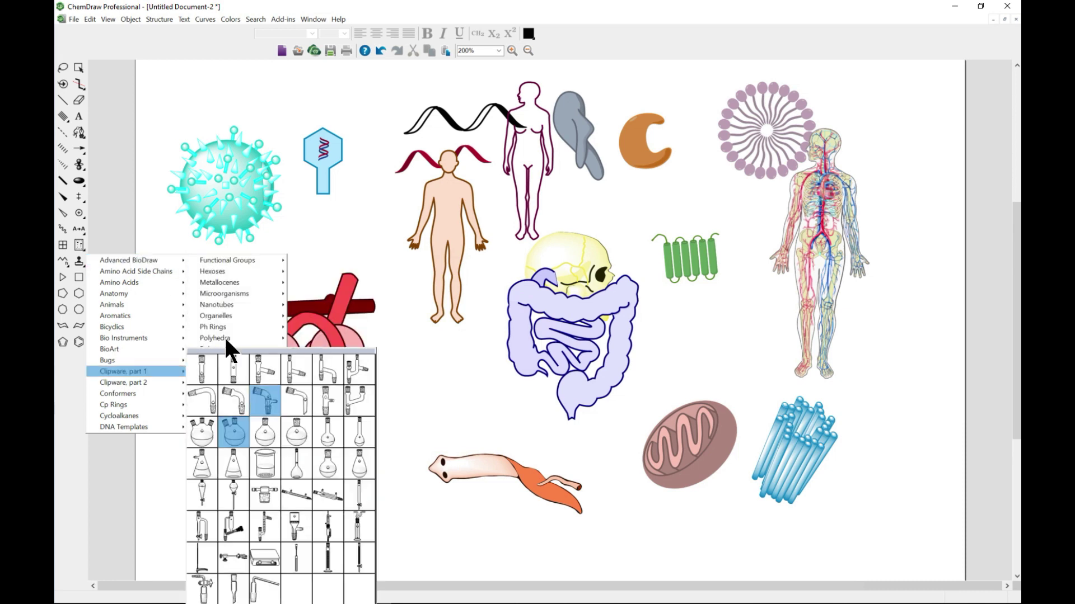
{"action": "left_click", "coordinate": [135, 183]}
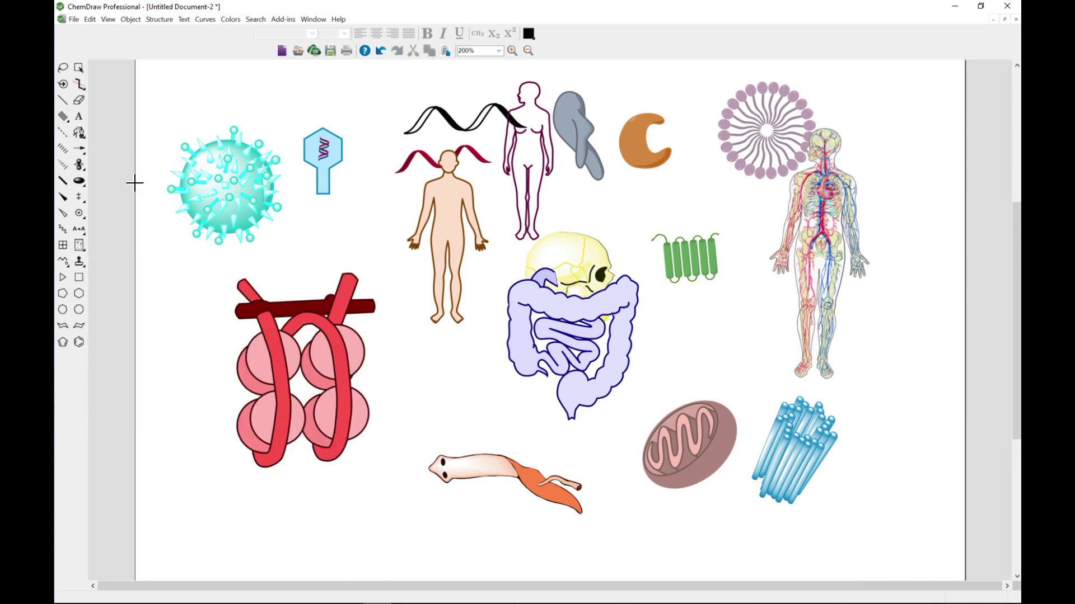
Open the Advanced BioDraw template file via File > Open Templates and preview its purple Golgi apparatus
{"action": "left_click", "coordinate": [75, 19]}
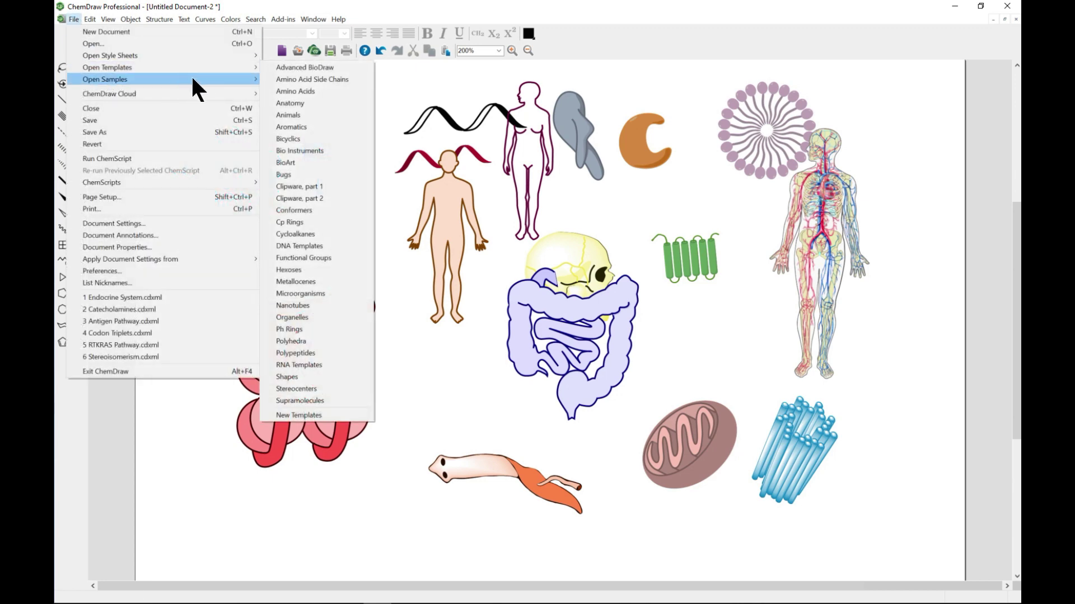
{"action": "mouse_move", "coordinate": [213, 67]}
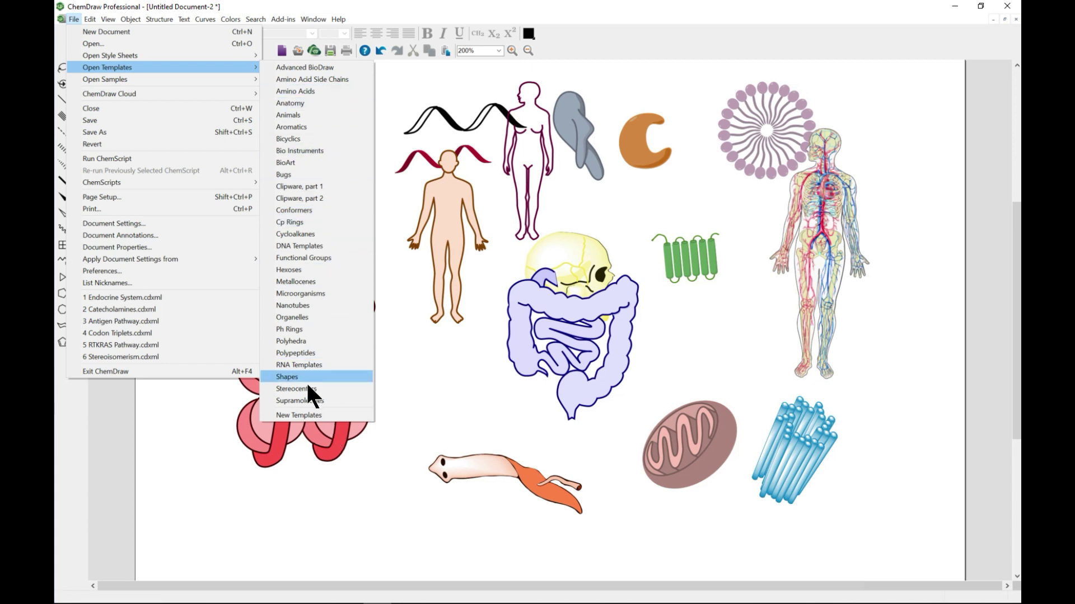
{"action": "left_click", "coordinate": [303, 67]}
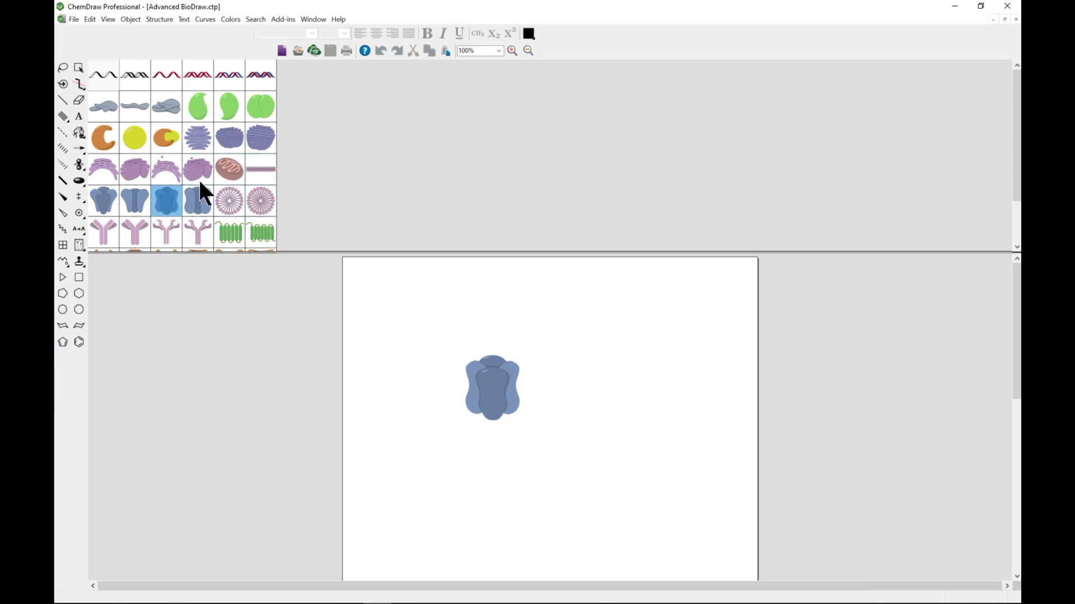
{"action": "left_click", "coordinate": [198, 174]}
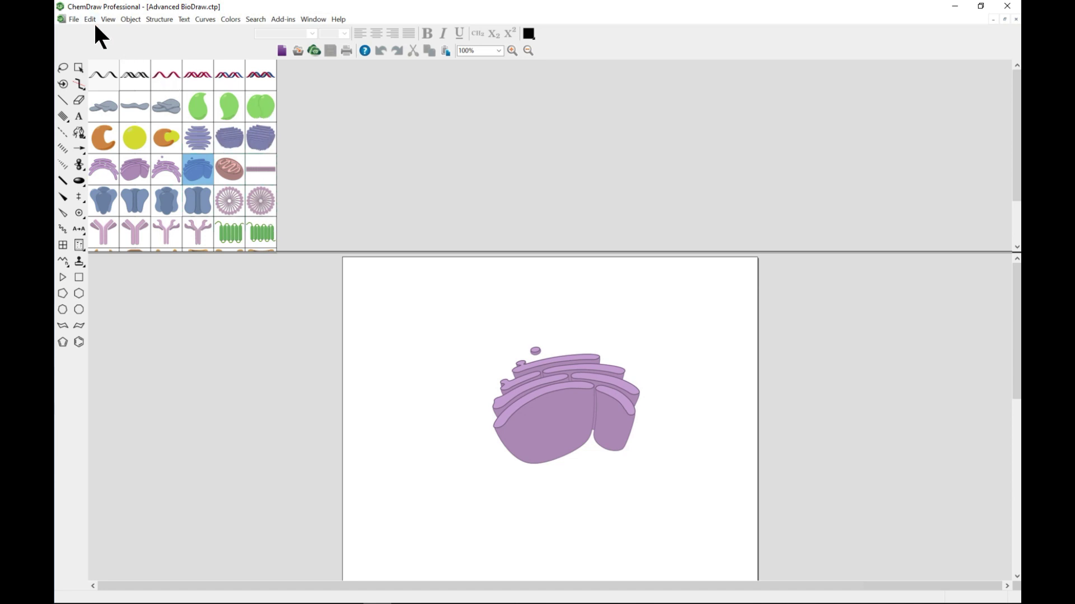
{"action": "left_click", "coordinate": [75, 20]}
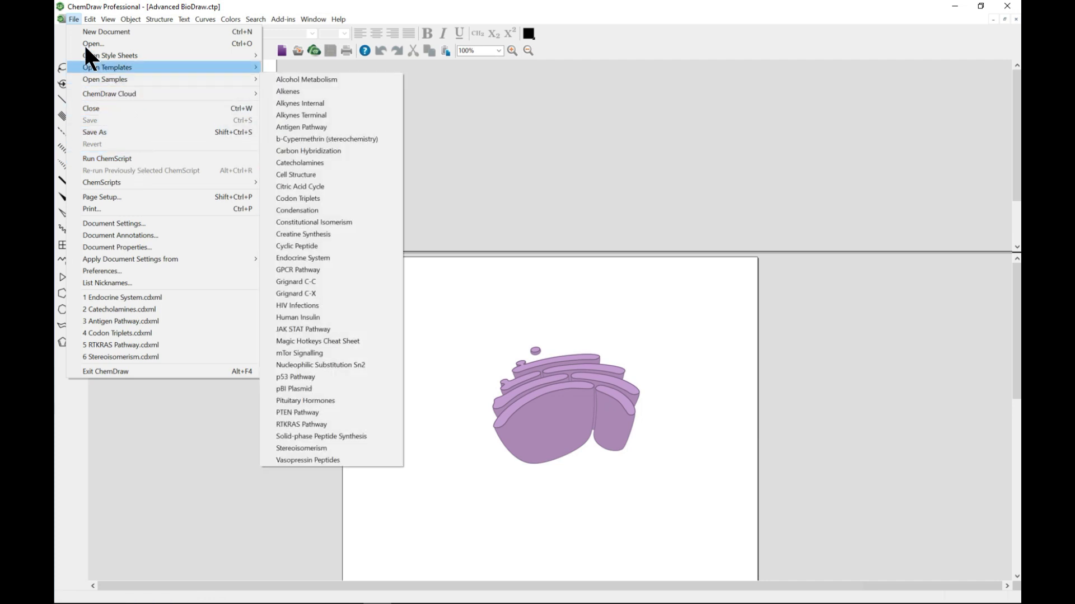
Open the Endocrine System sample document from File > Open Samples
{"action": "mouse_move", "coordinate": [148, 70]}
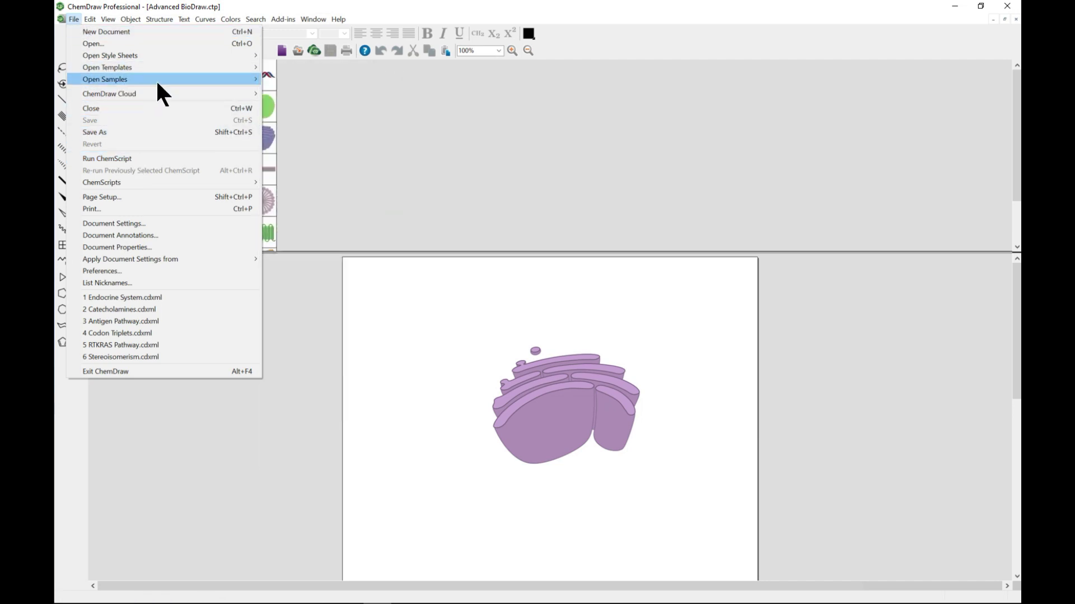
{"action": "mouse_move", "coordinate": [203, 79]}
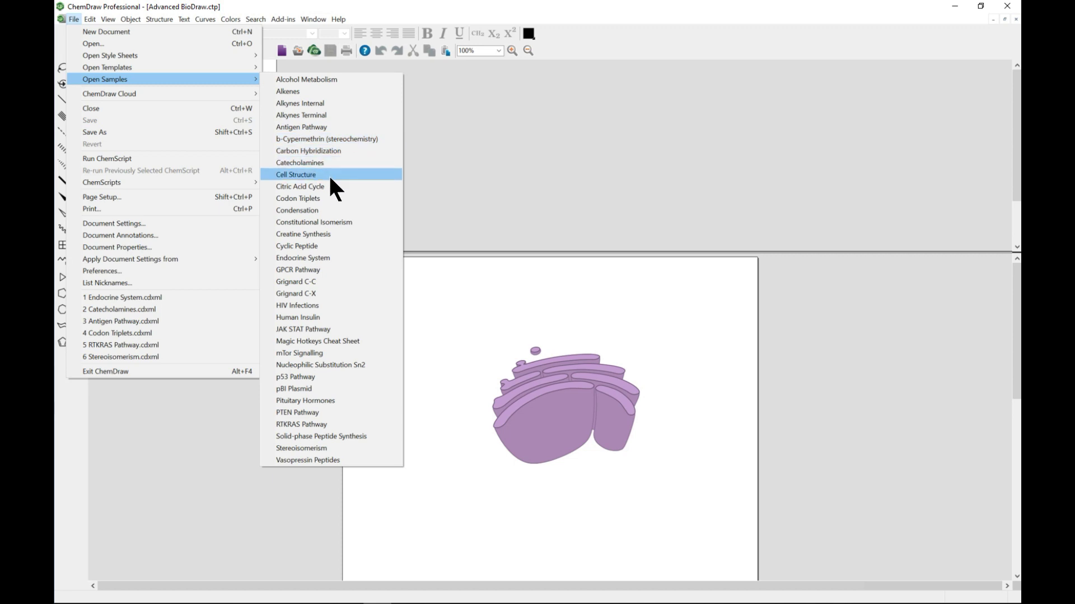
{"action": "left_click", "coordinate": [300, 270]}
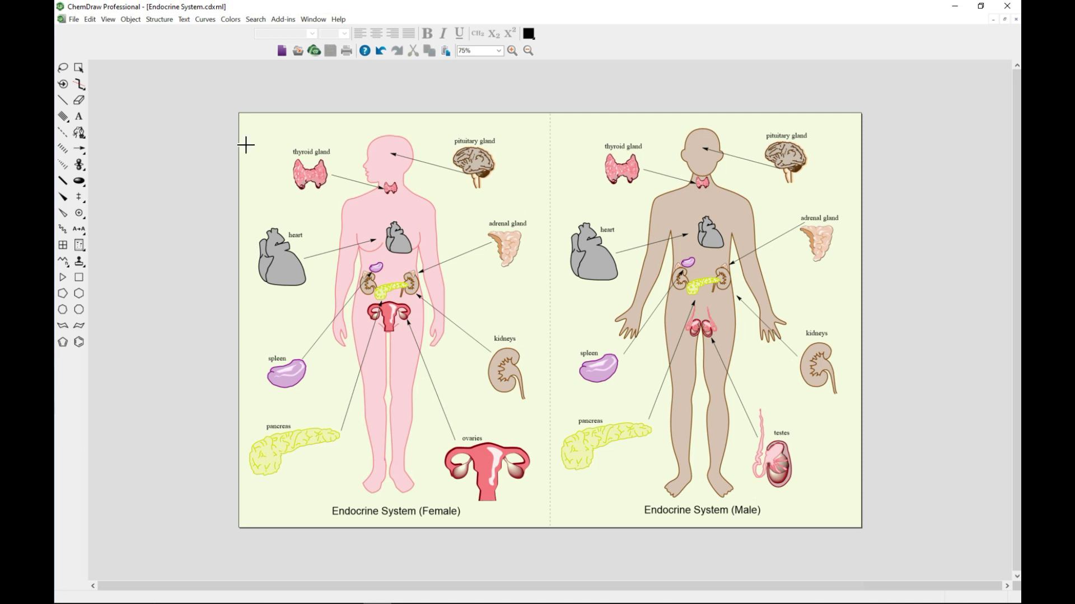
Make an editable copy of the Endocrine System sample, undoing a stray cylinder template placement
{"action": "left_click", "coordinate": [74, 19]}
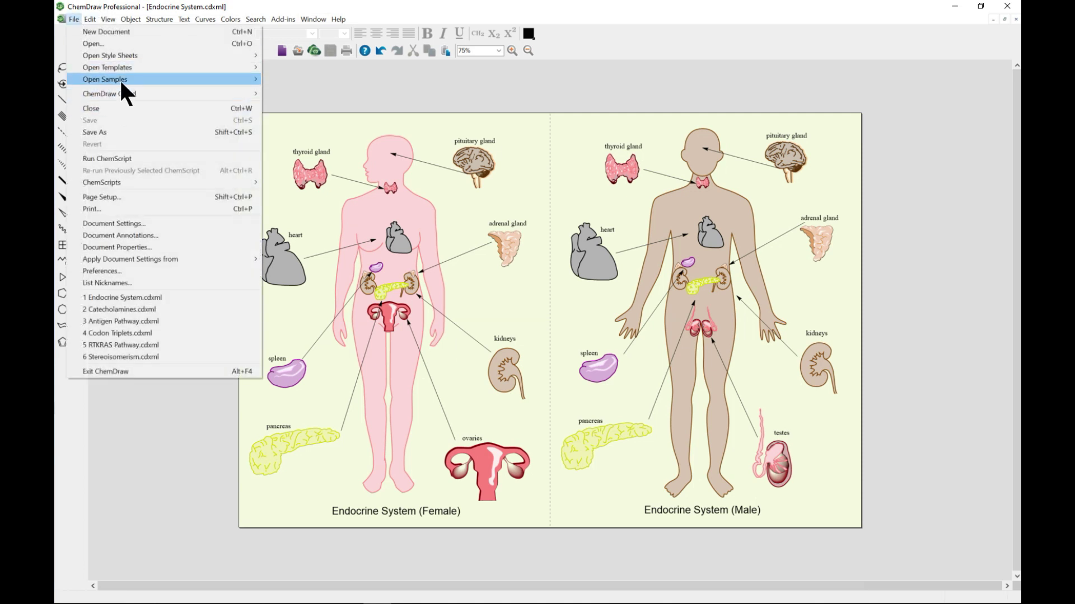
{"action": "mouse_move", "coordinate": [138, 70]}
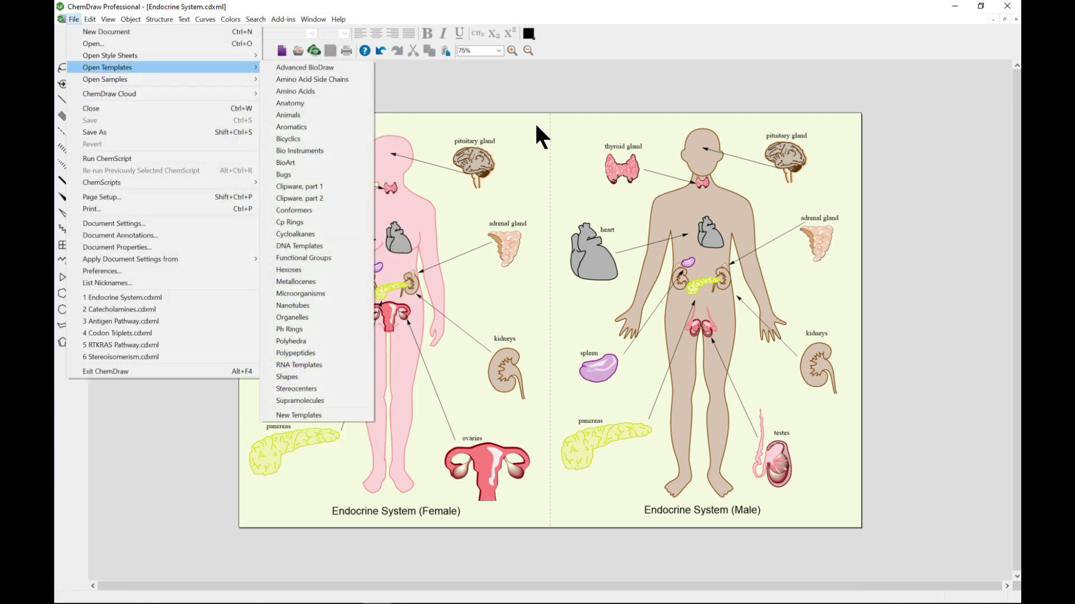
{"action": "left_click", "coordinate": [343, 220]}
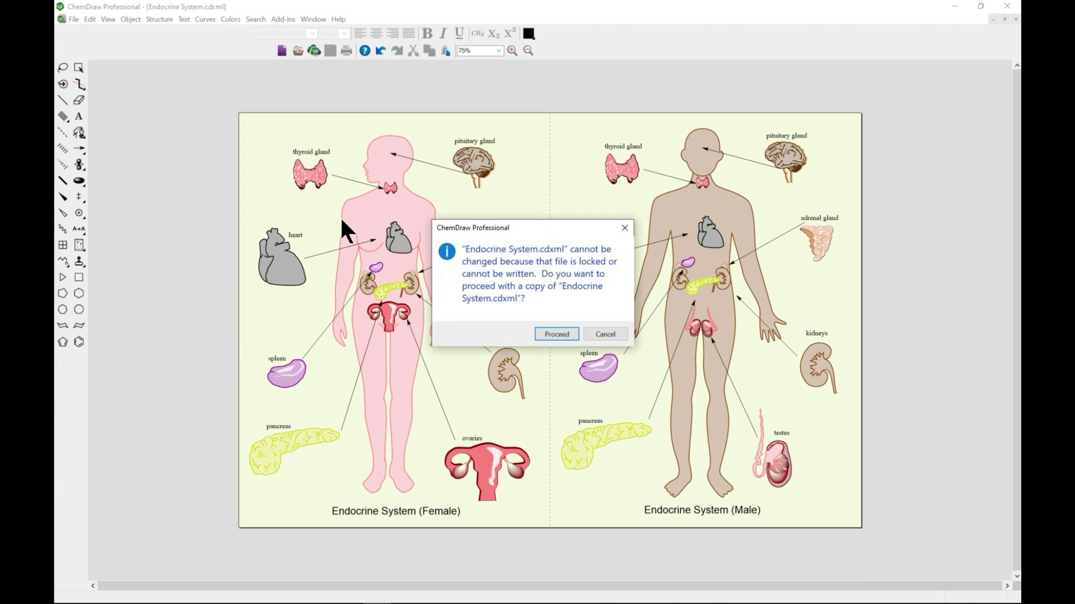
{"action": "left_click", "coordinate": [557, 334]}
{"action": "left_click_drag", "start_coordinate": [291, 262], "coordinate": [308, 300]}
{"action": "key", "text": "ctrl+z"}
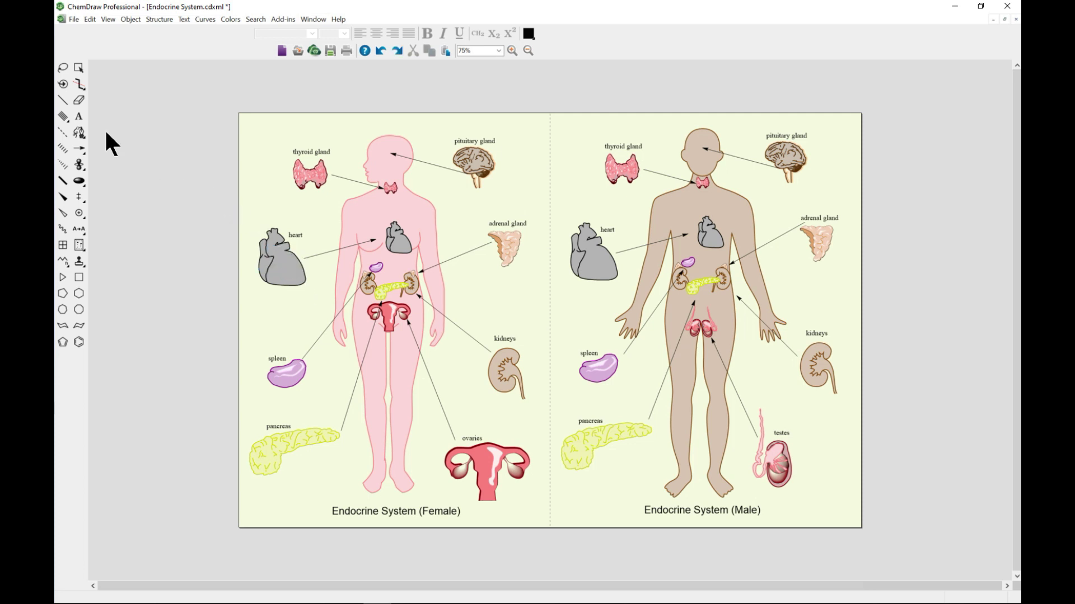
Nudge the female-side heart slightly down and the spleen slightly left
{"action": "left_click", "coordinate": [77, 67]}
{"action": "mouse_move", "coordinate": [285, 274]}
{"action": "left_mouse_down"}
{"action": "mouse_move", "coordinate": [280, 264]}
{"action": "mouse_move", "coordinate": [288, 283]}
{"action": "left_mouse_up"}
{"action": "left_click_drag", "start_coordinate": [271, 372], "coordinate": [264, 372]}
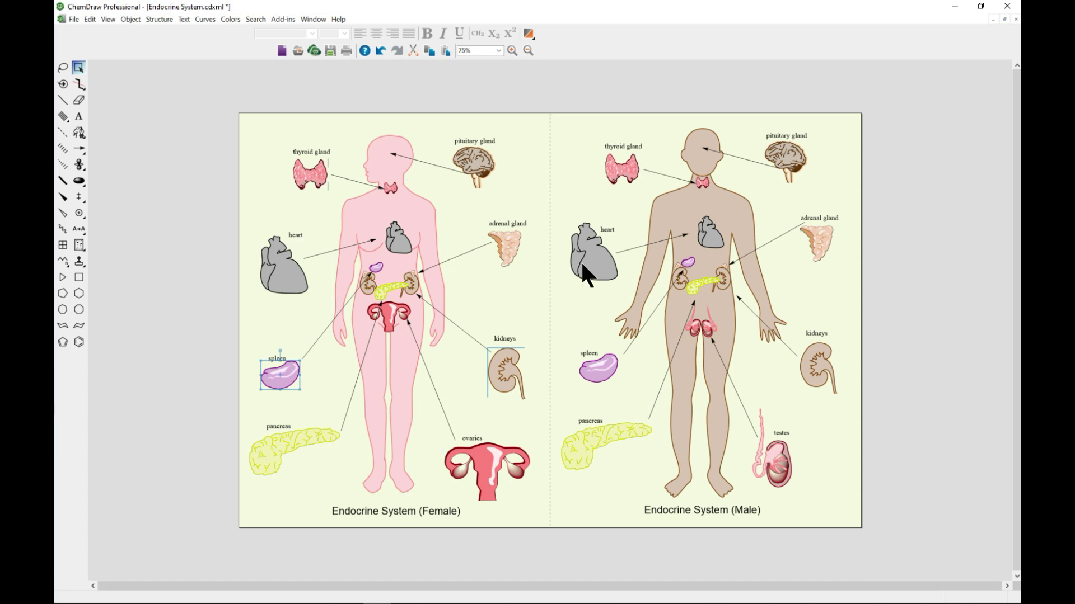
{"action": "left_click", "coordinate": [79, 19]}
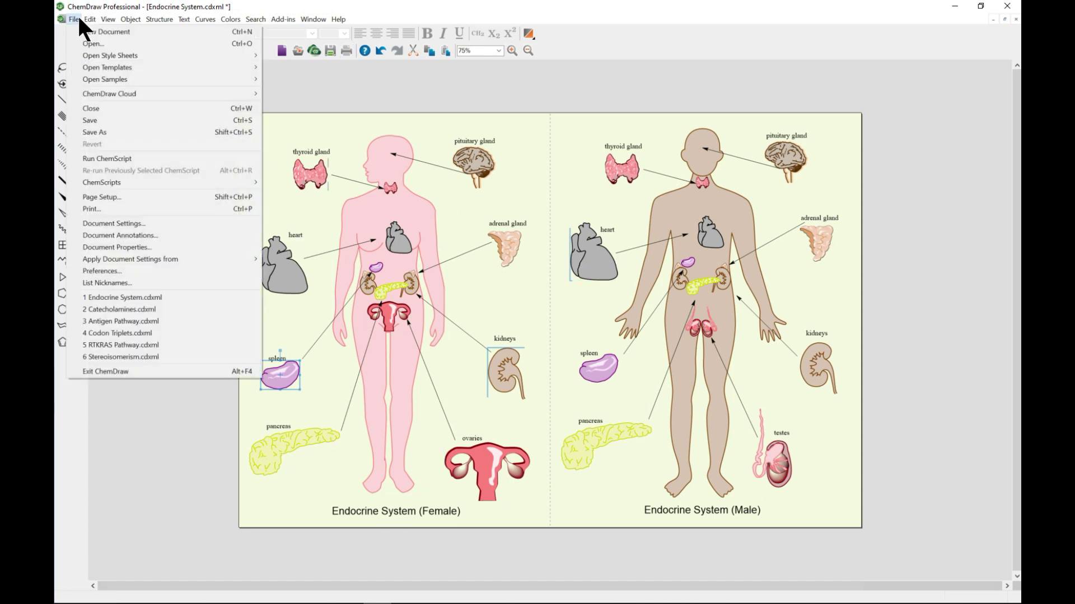
Open the Vasopressin Peptides sample, showing the vasopressin family peptide sequence table
{"action": "mouse_move", "coordinate": [98, 83]}
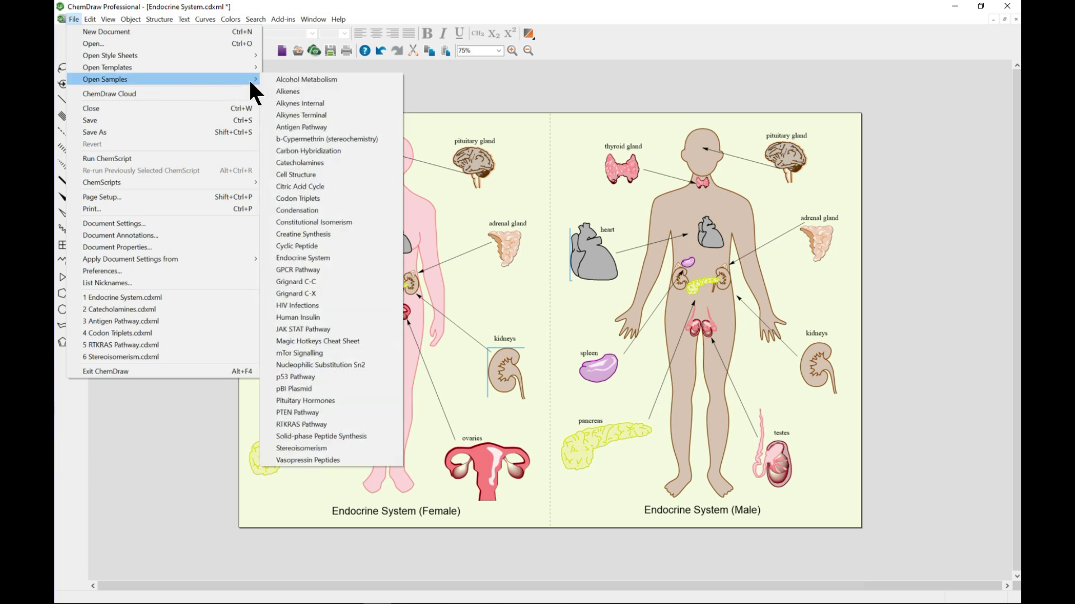
{"action": "left_click", "coordinate": [346, 463]}
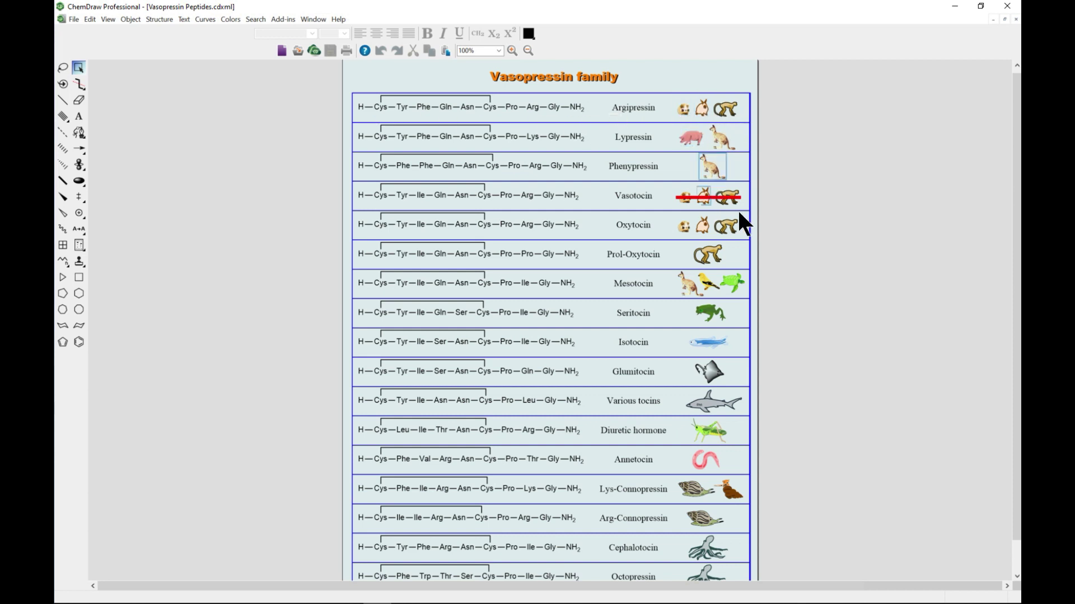
{"action": "scroll", "coordinate": [703, 234], "scroll_direction": "down", "scroll_amount": 2}
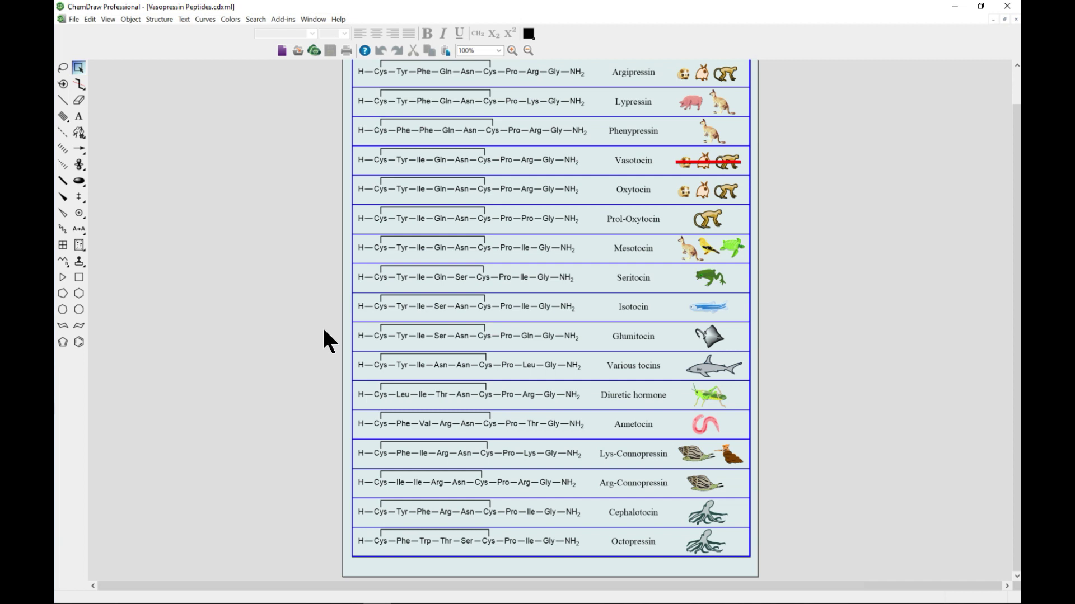
{"action": "scroll", "coordinate": [314, 337], "scroll_direction": "up", "scroll_amount": 2}
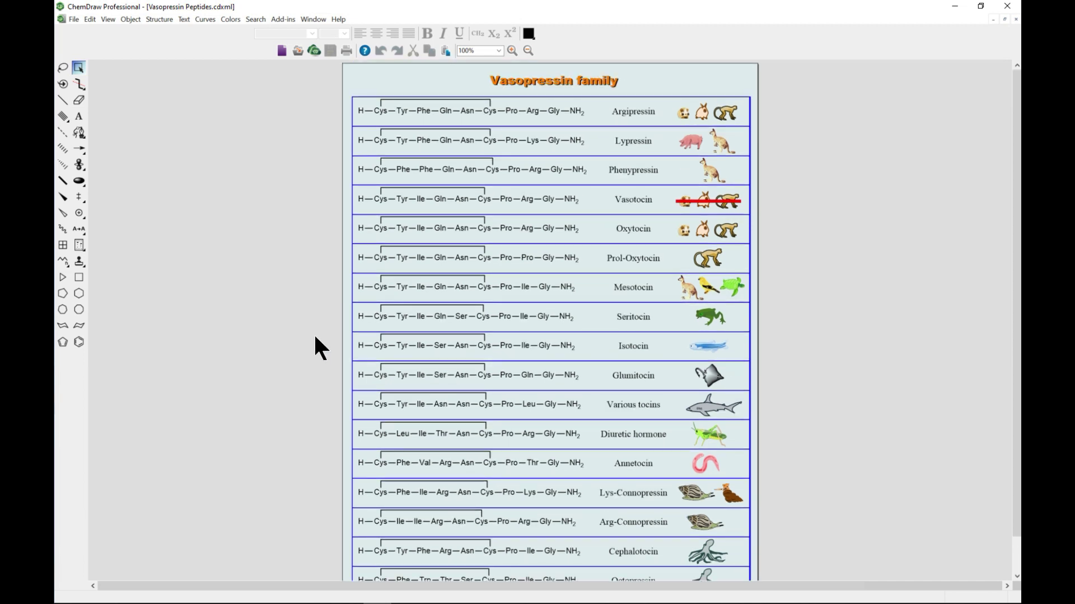